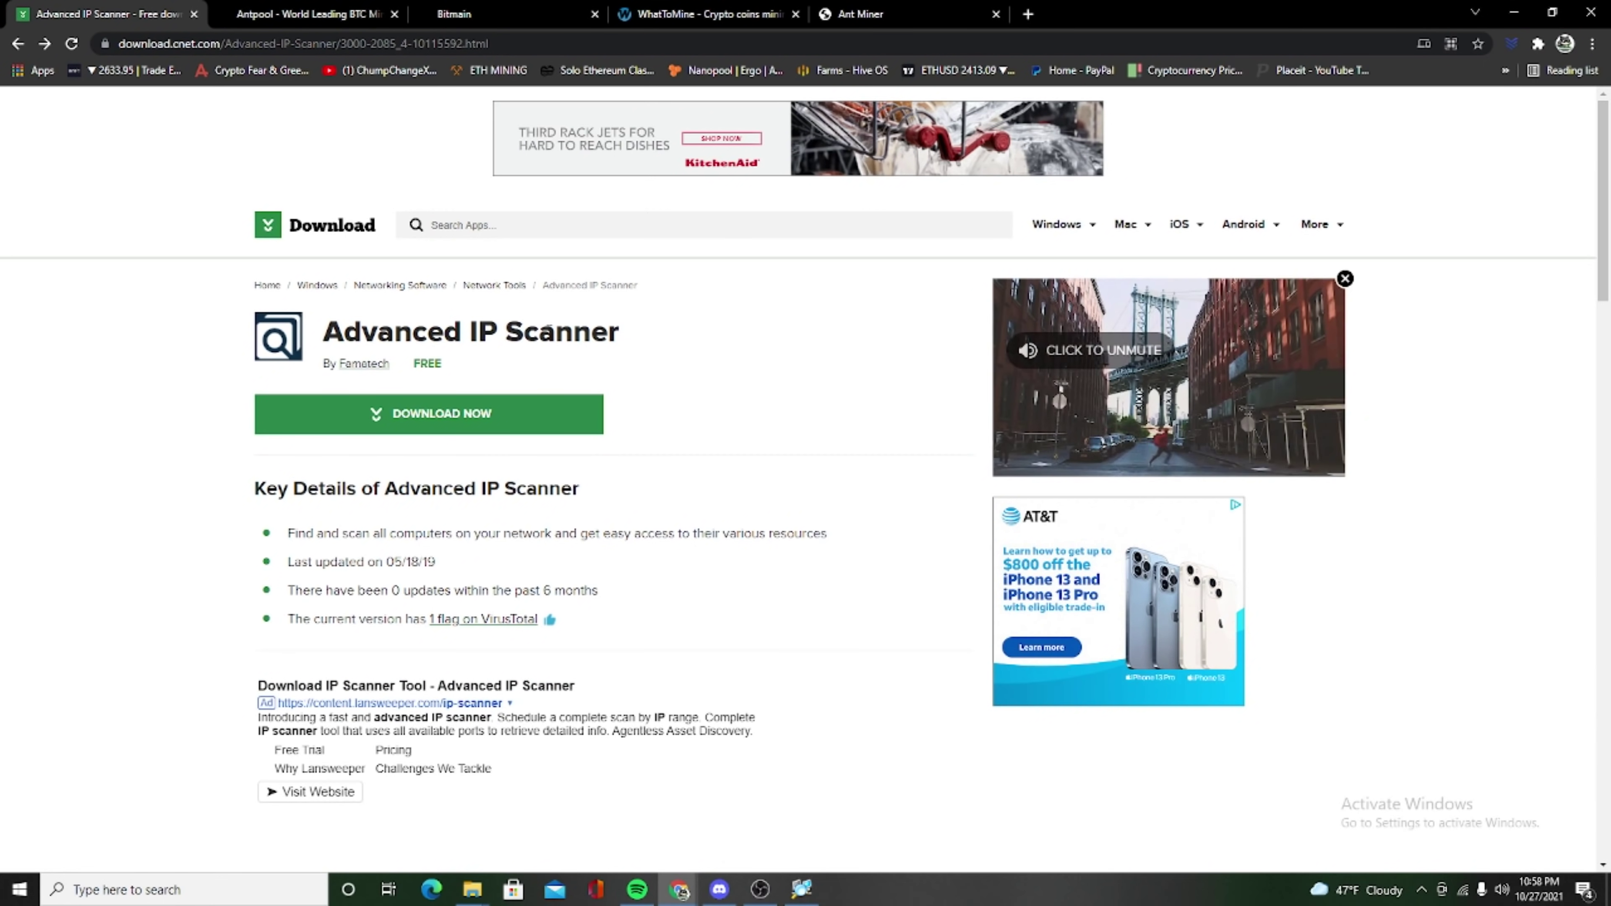
- Launch Advanced IP Scanner and scan the local network to find the antMiner device
click(803, 890)
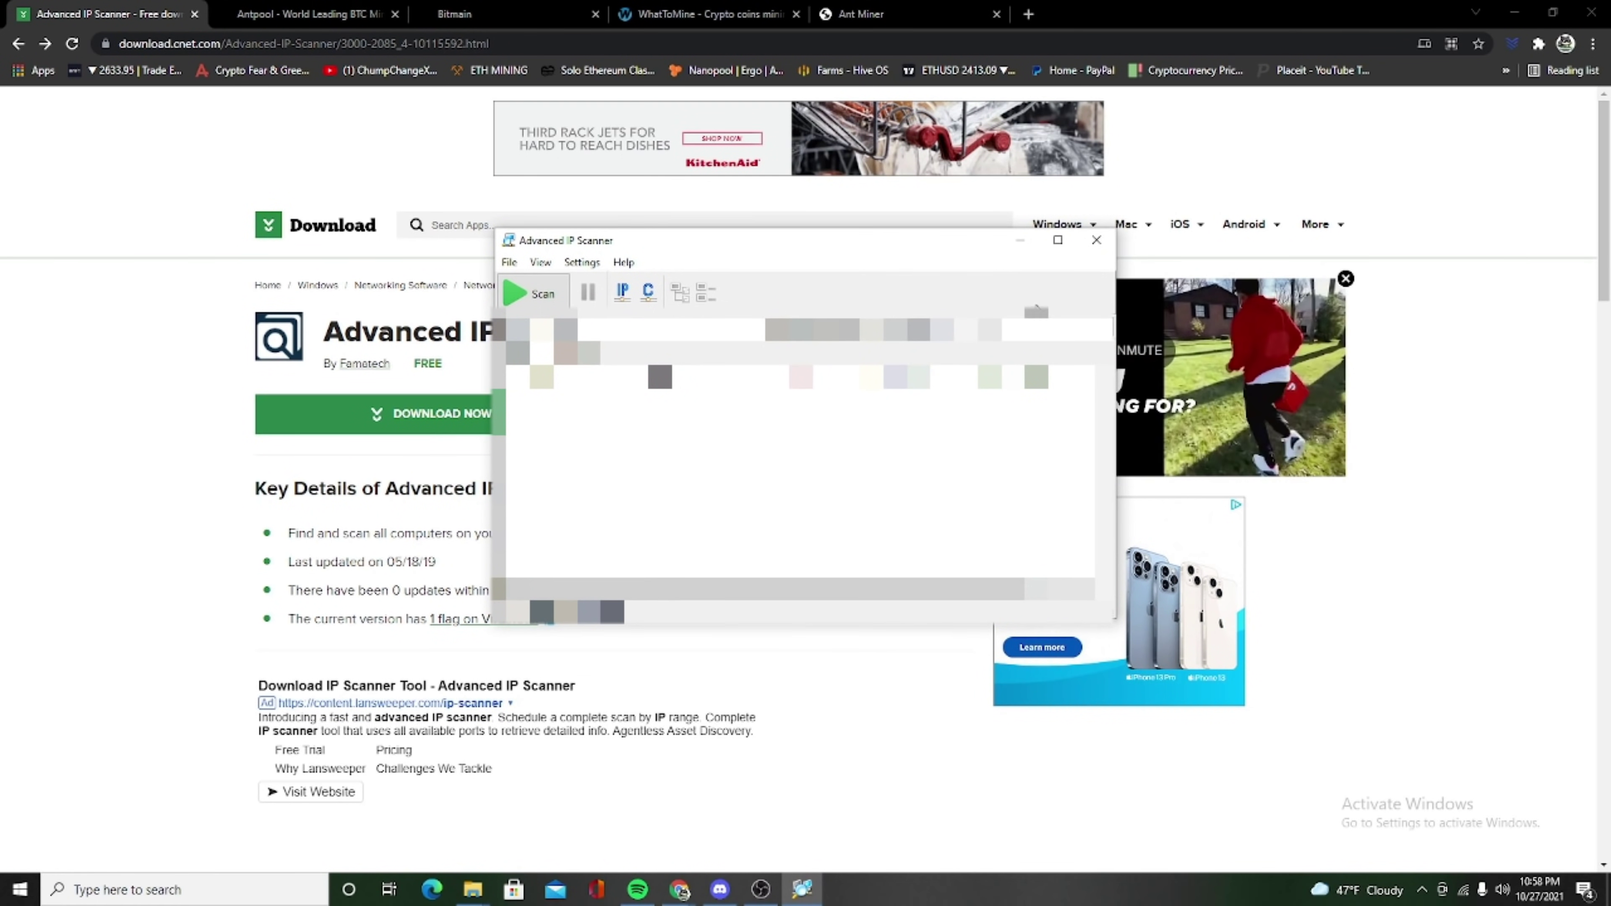
click(525, 296)
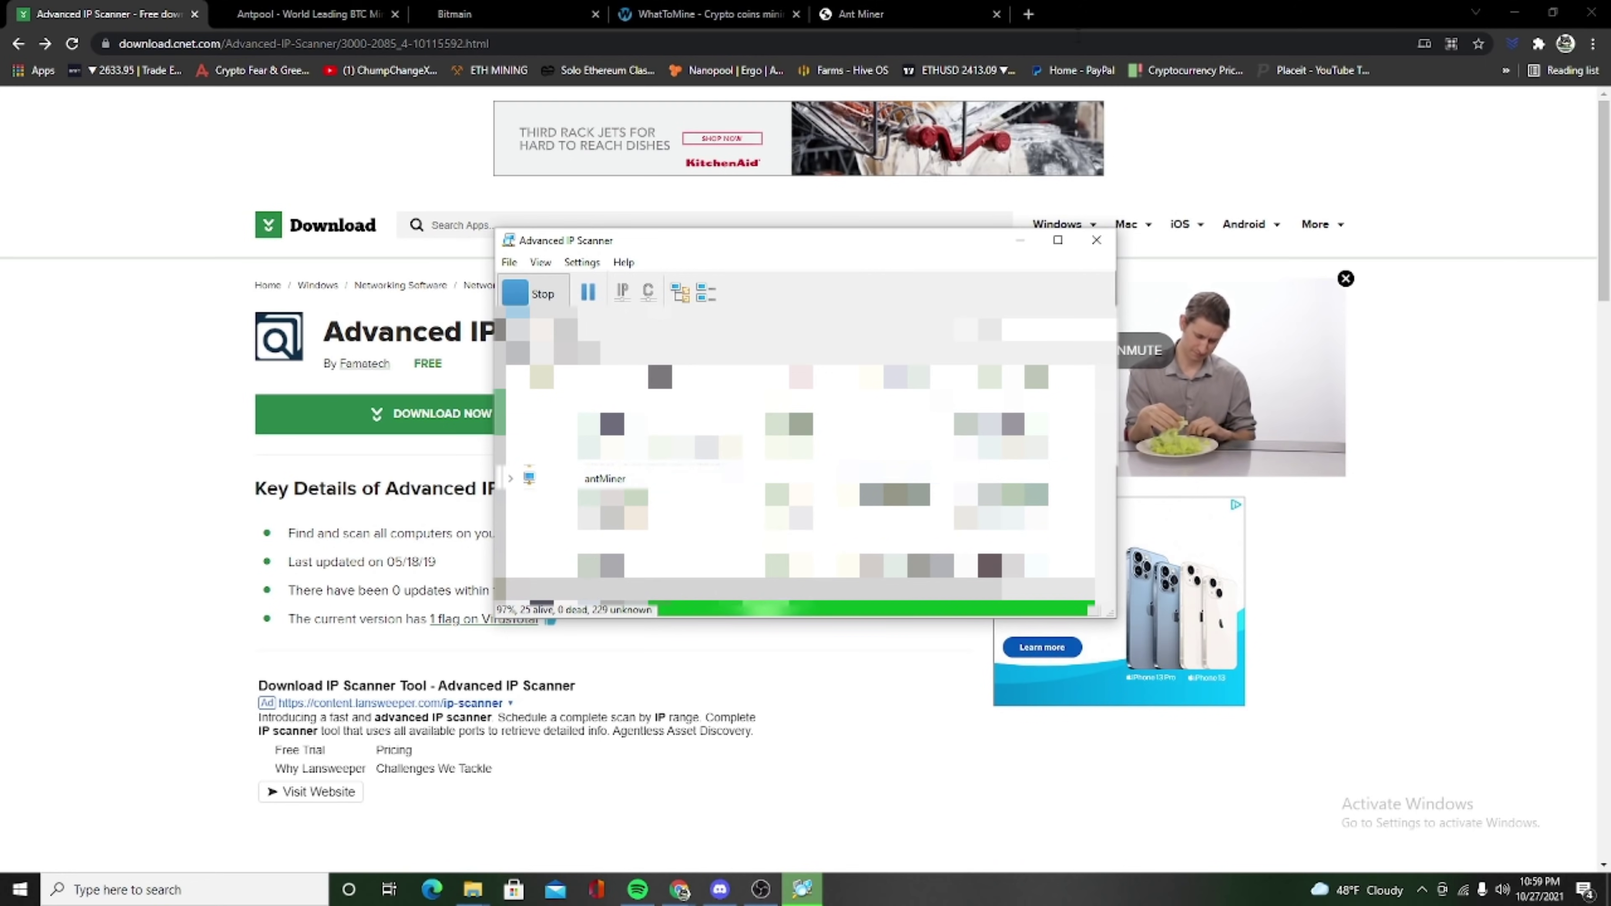
click(1032, 13)
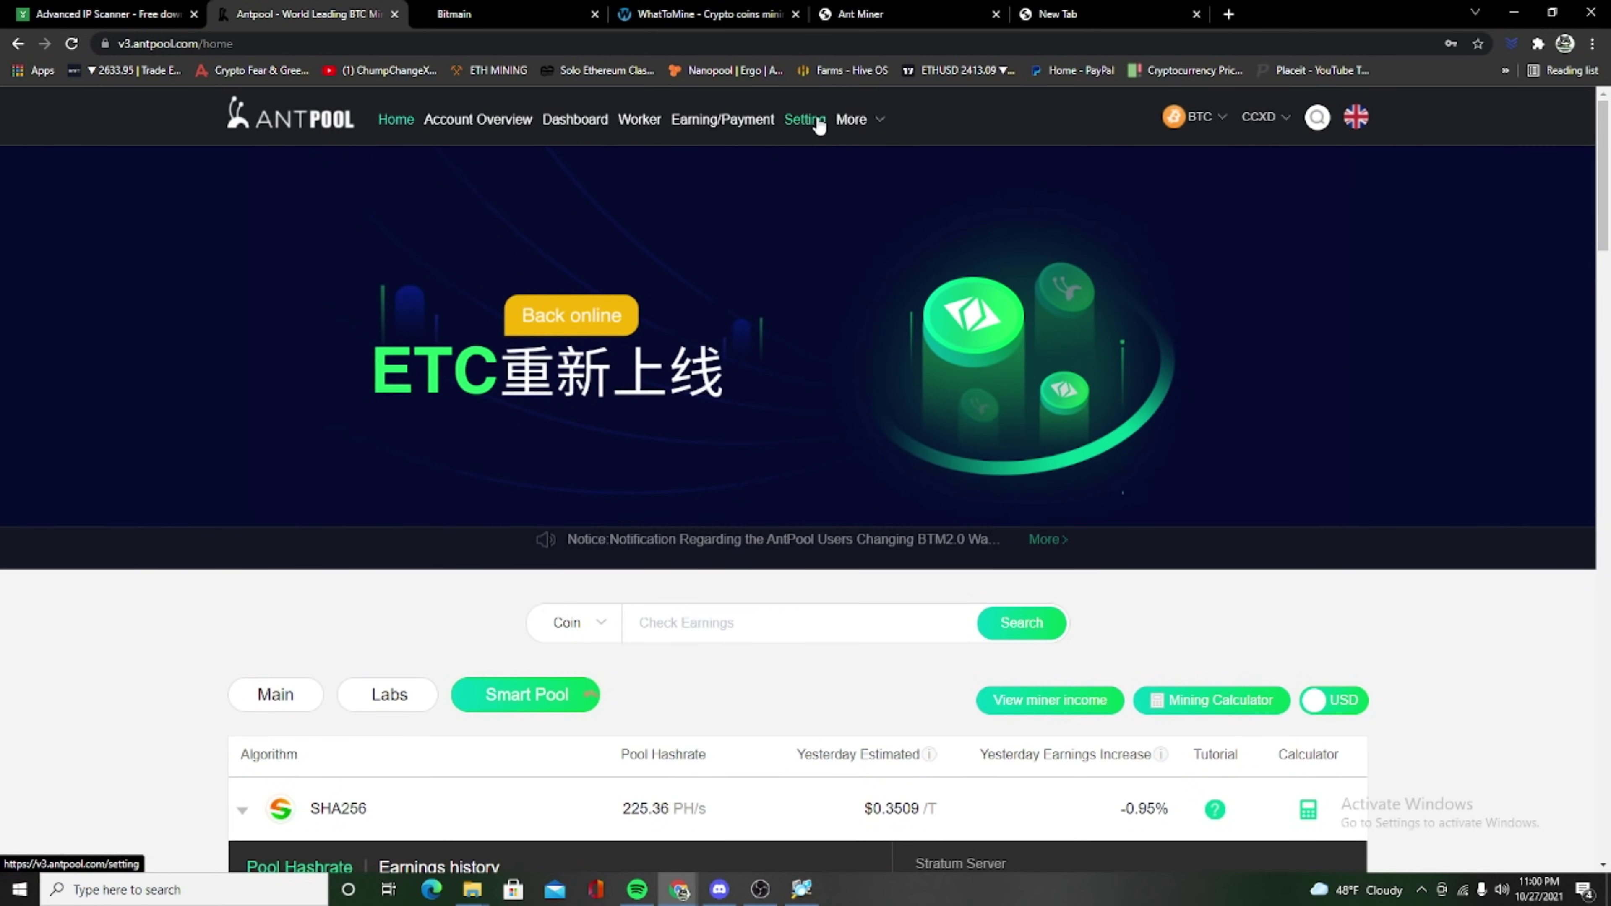
- Check the Antpool sub-account configuration, then view Smart Pool SHA256 stratum servers on ports 3333, 443, 25
click(818, 123)
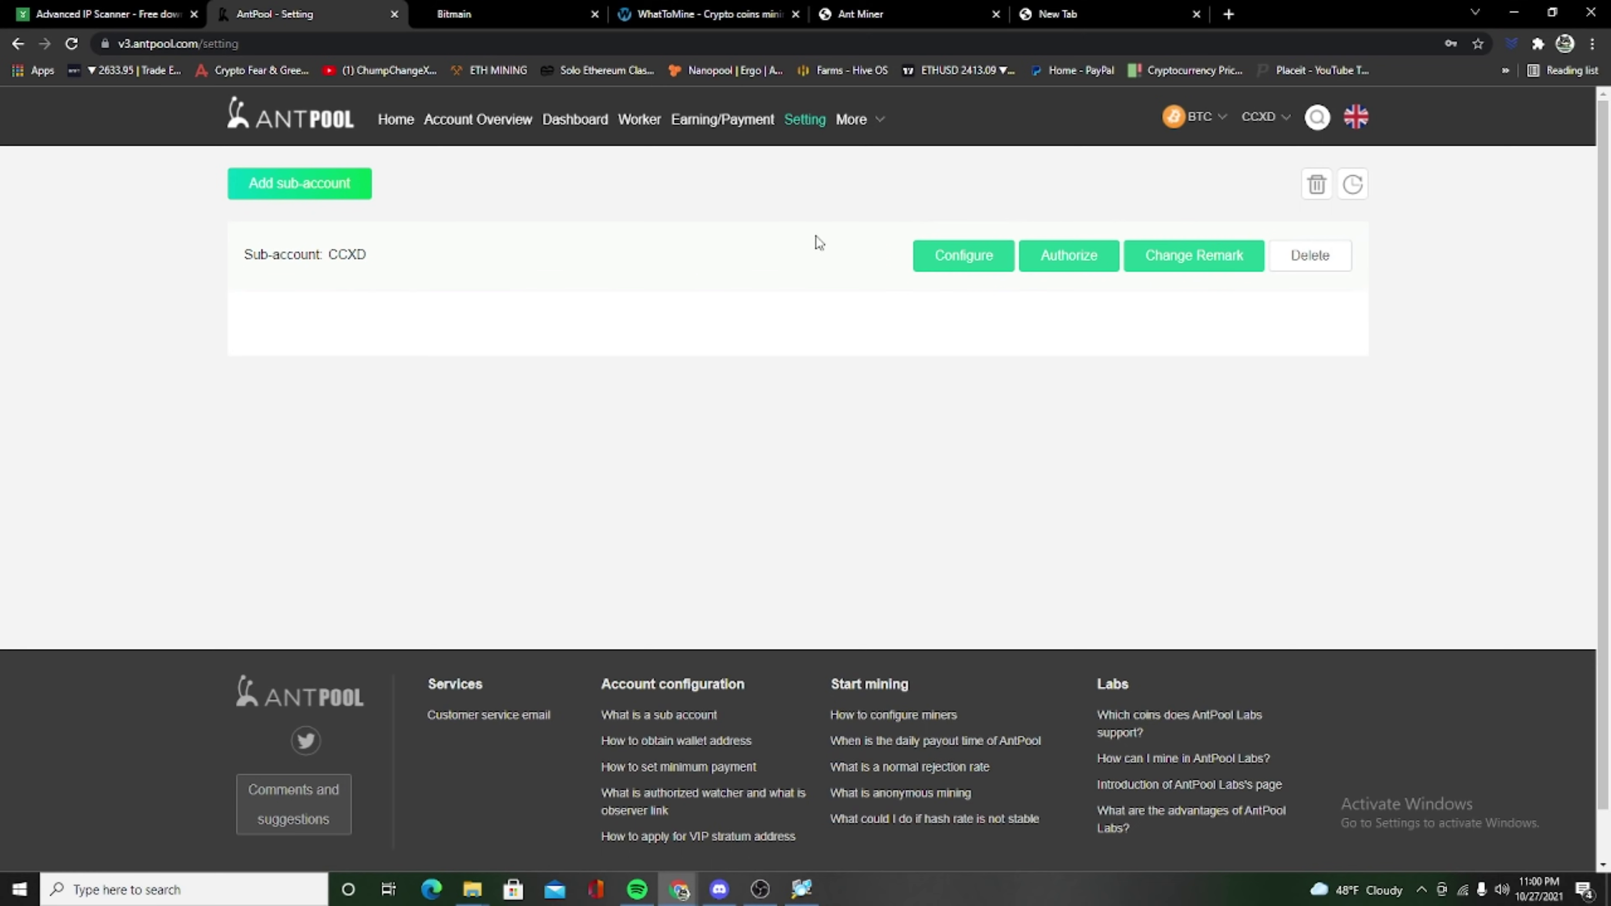
click(971, 265)
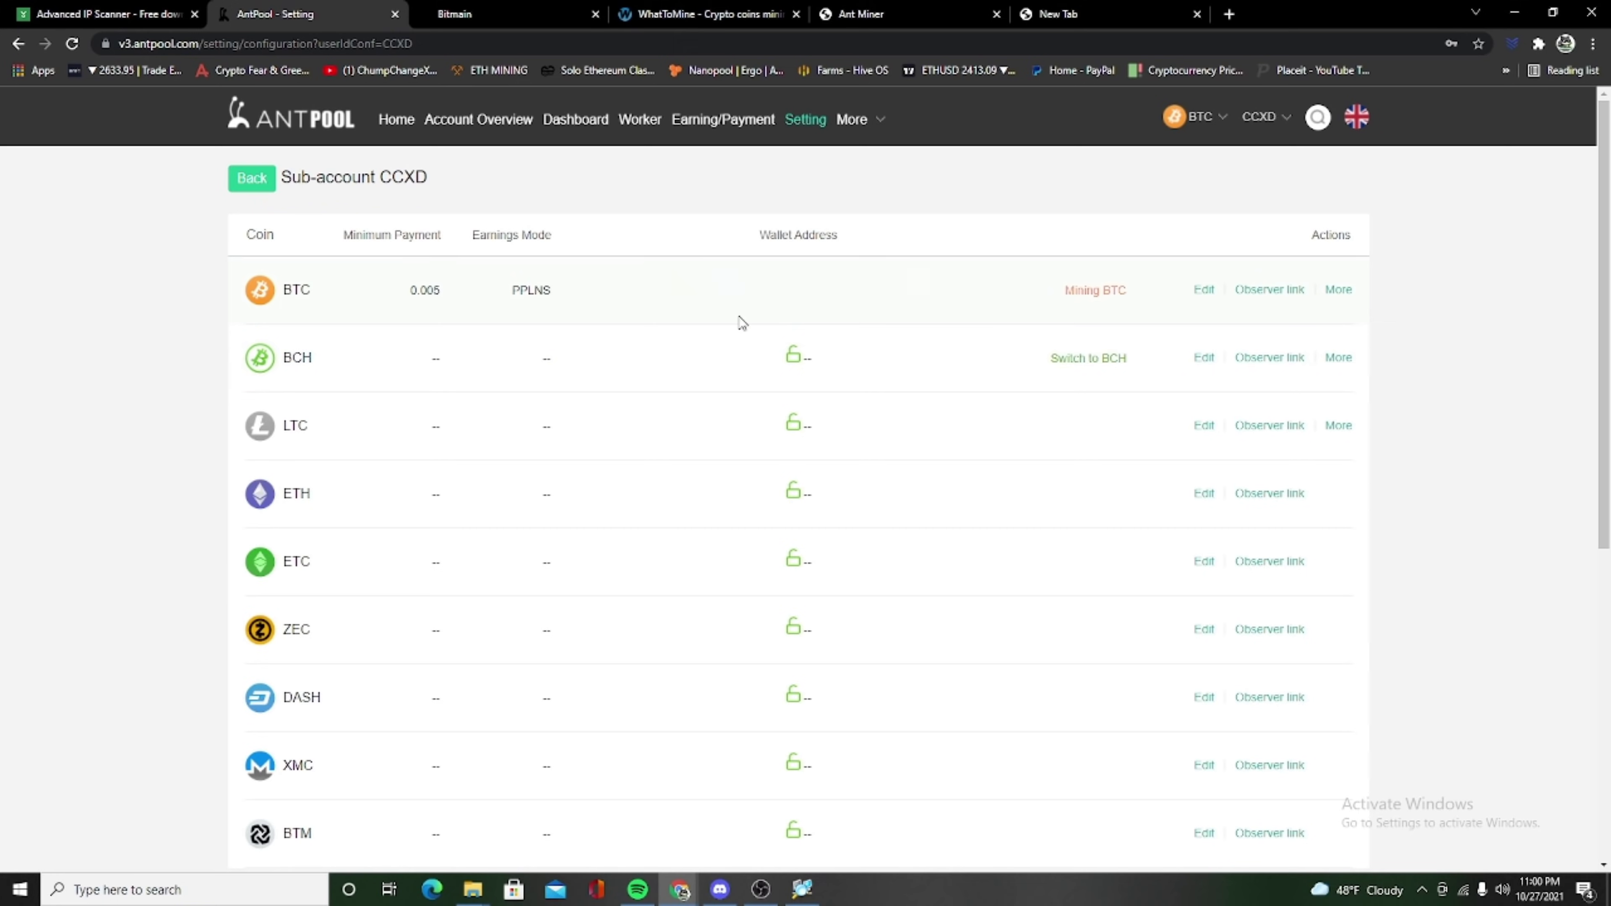
click(394, 119)
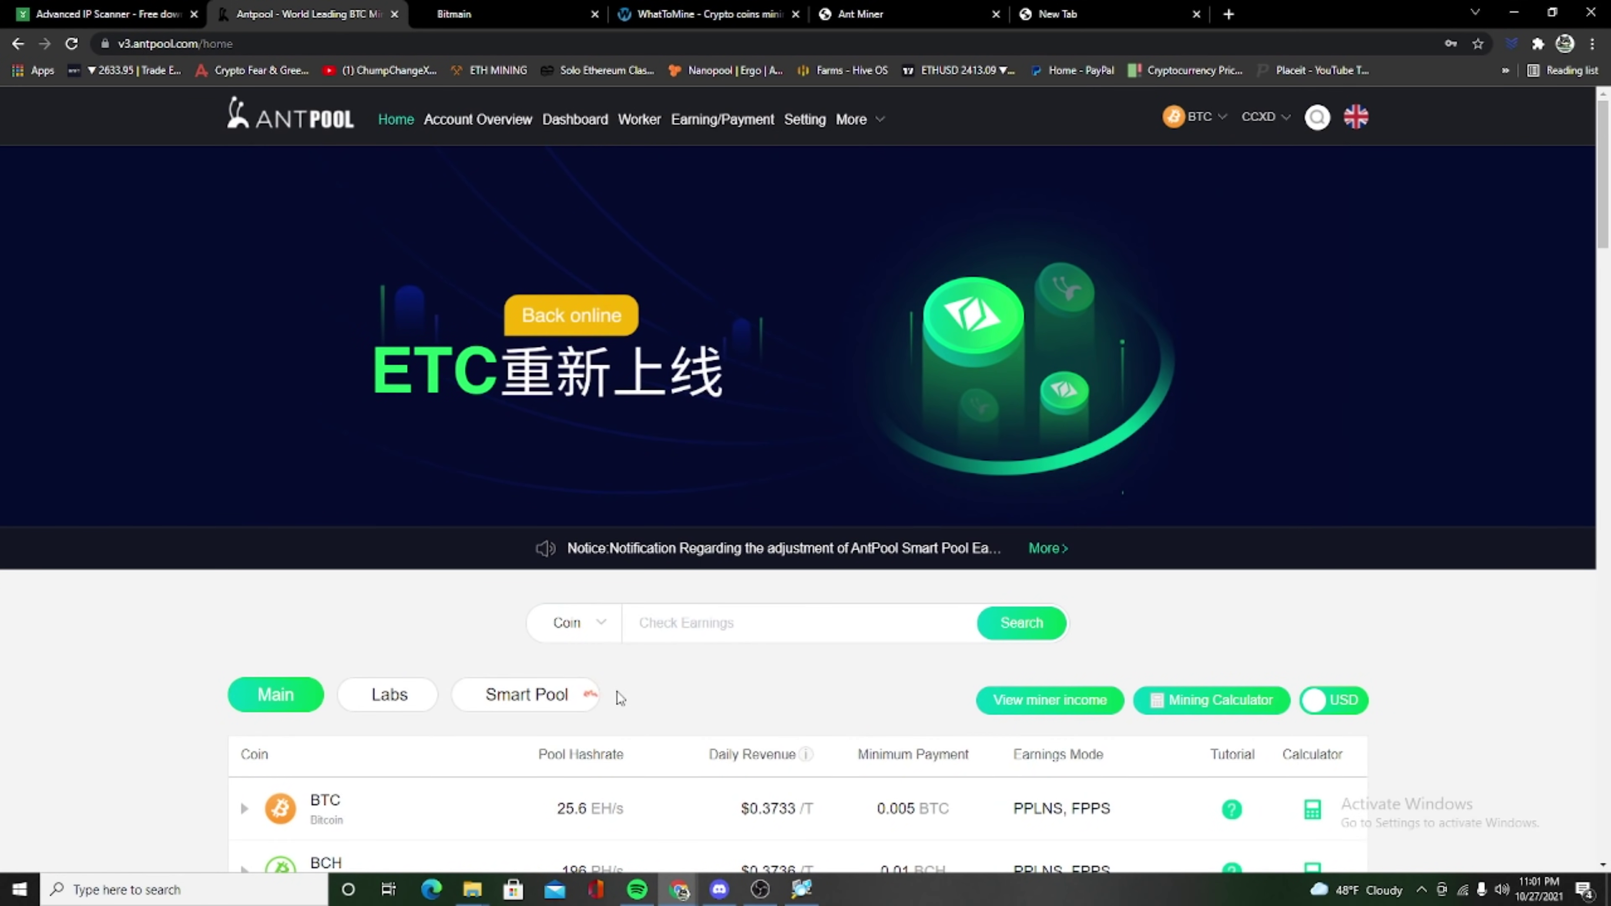
click(527, 694)
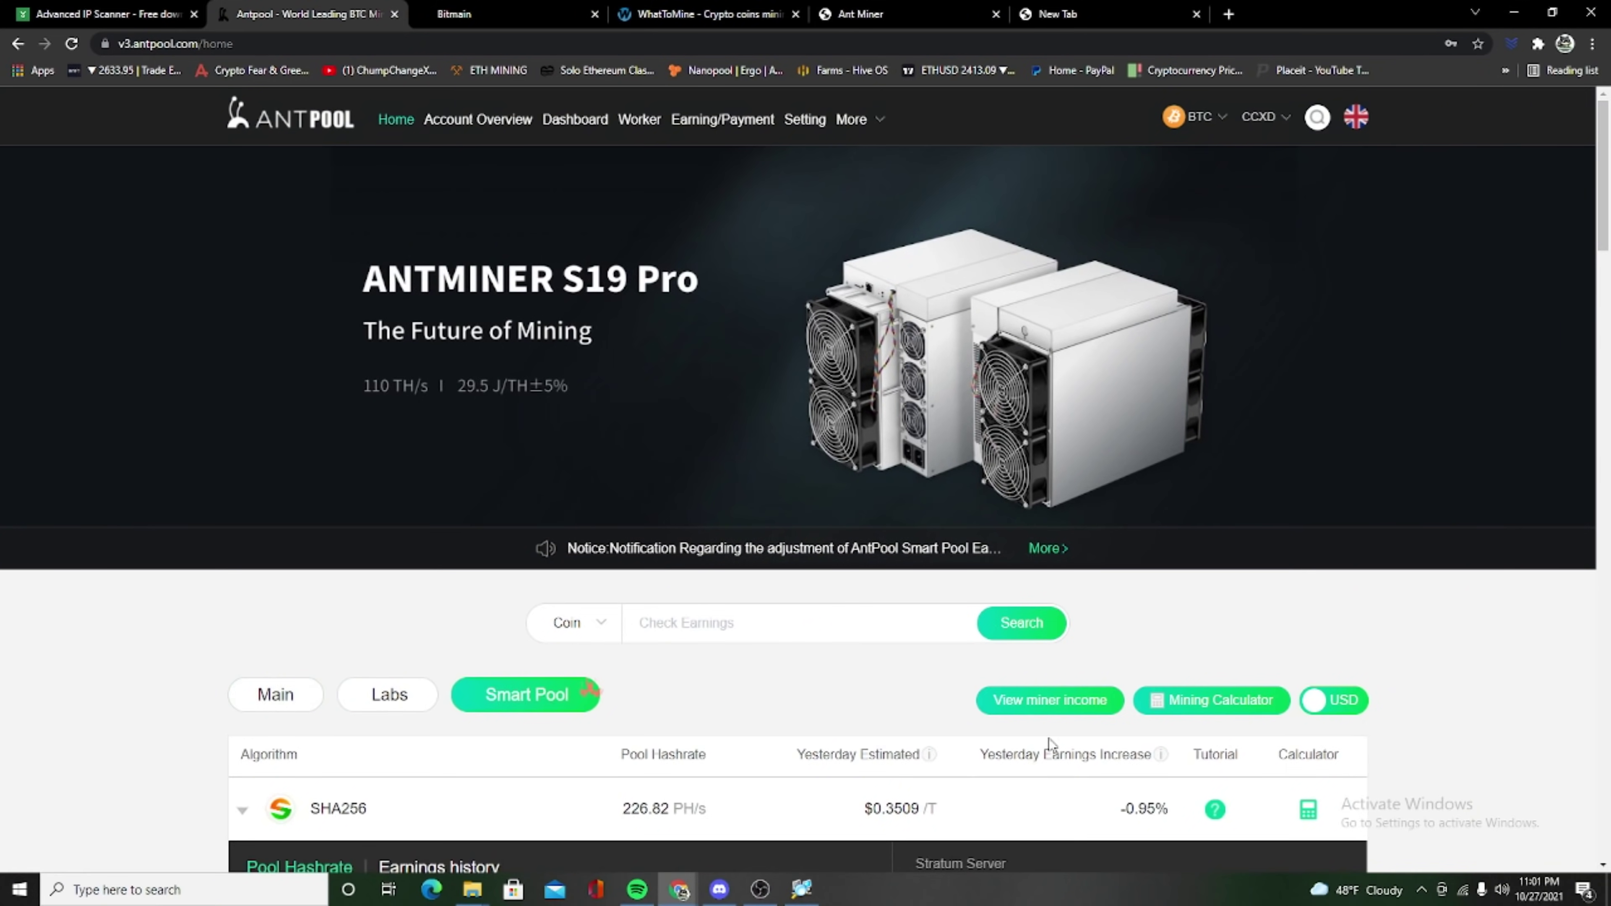
scroll(1270, 705, down, 6)
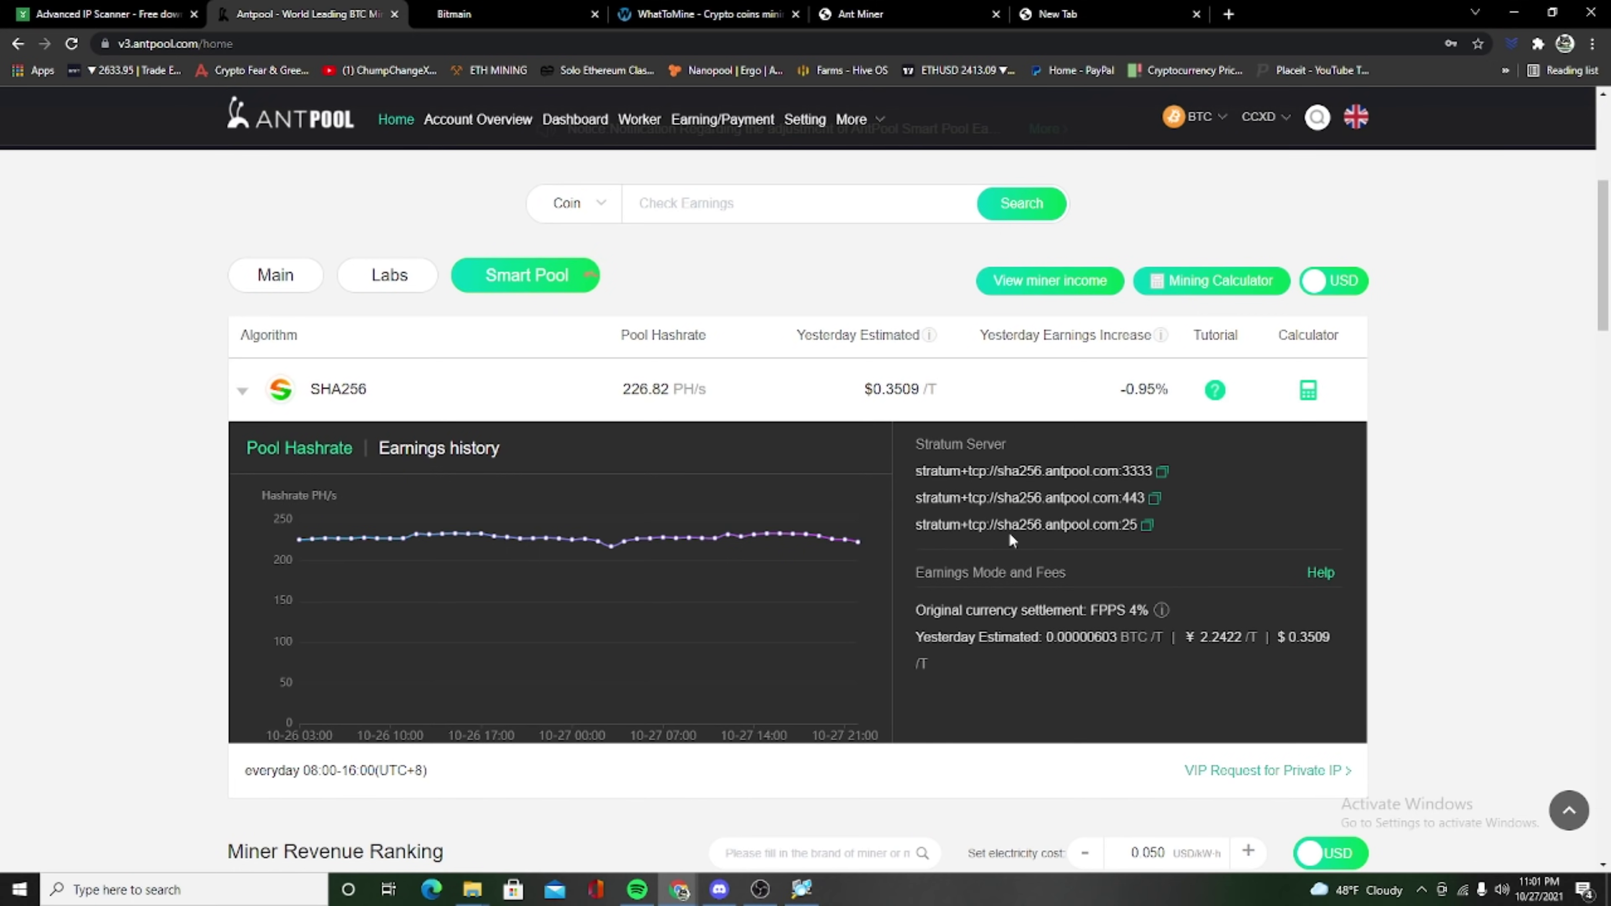
click(846, 16)
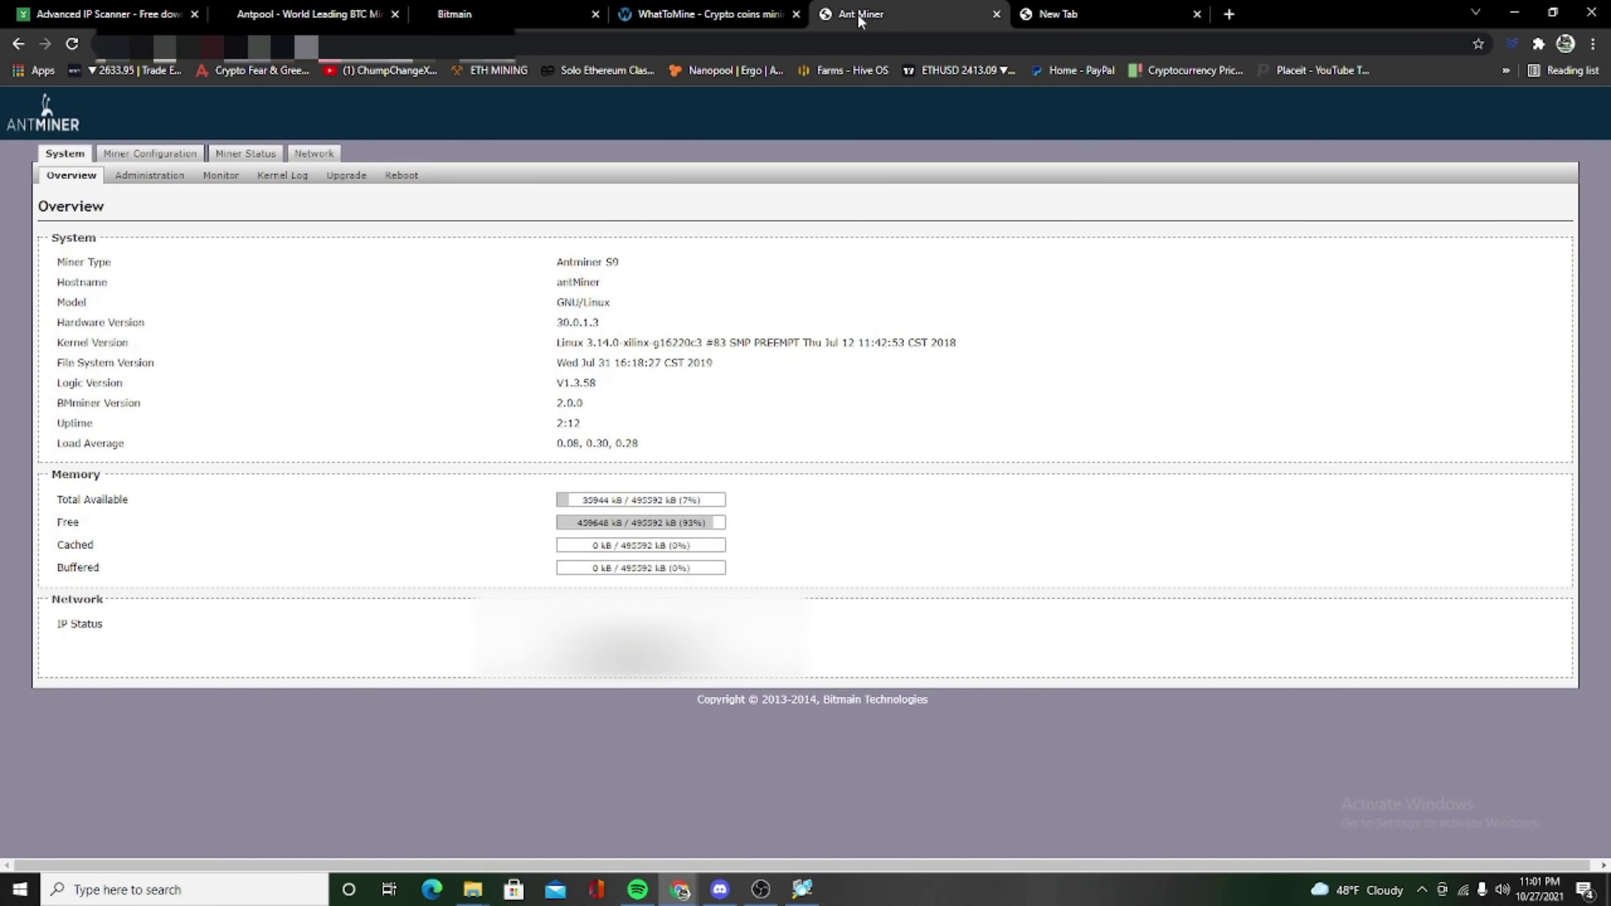
click(160, 159)
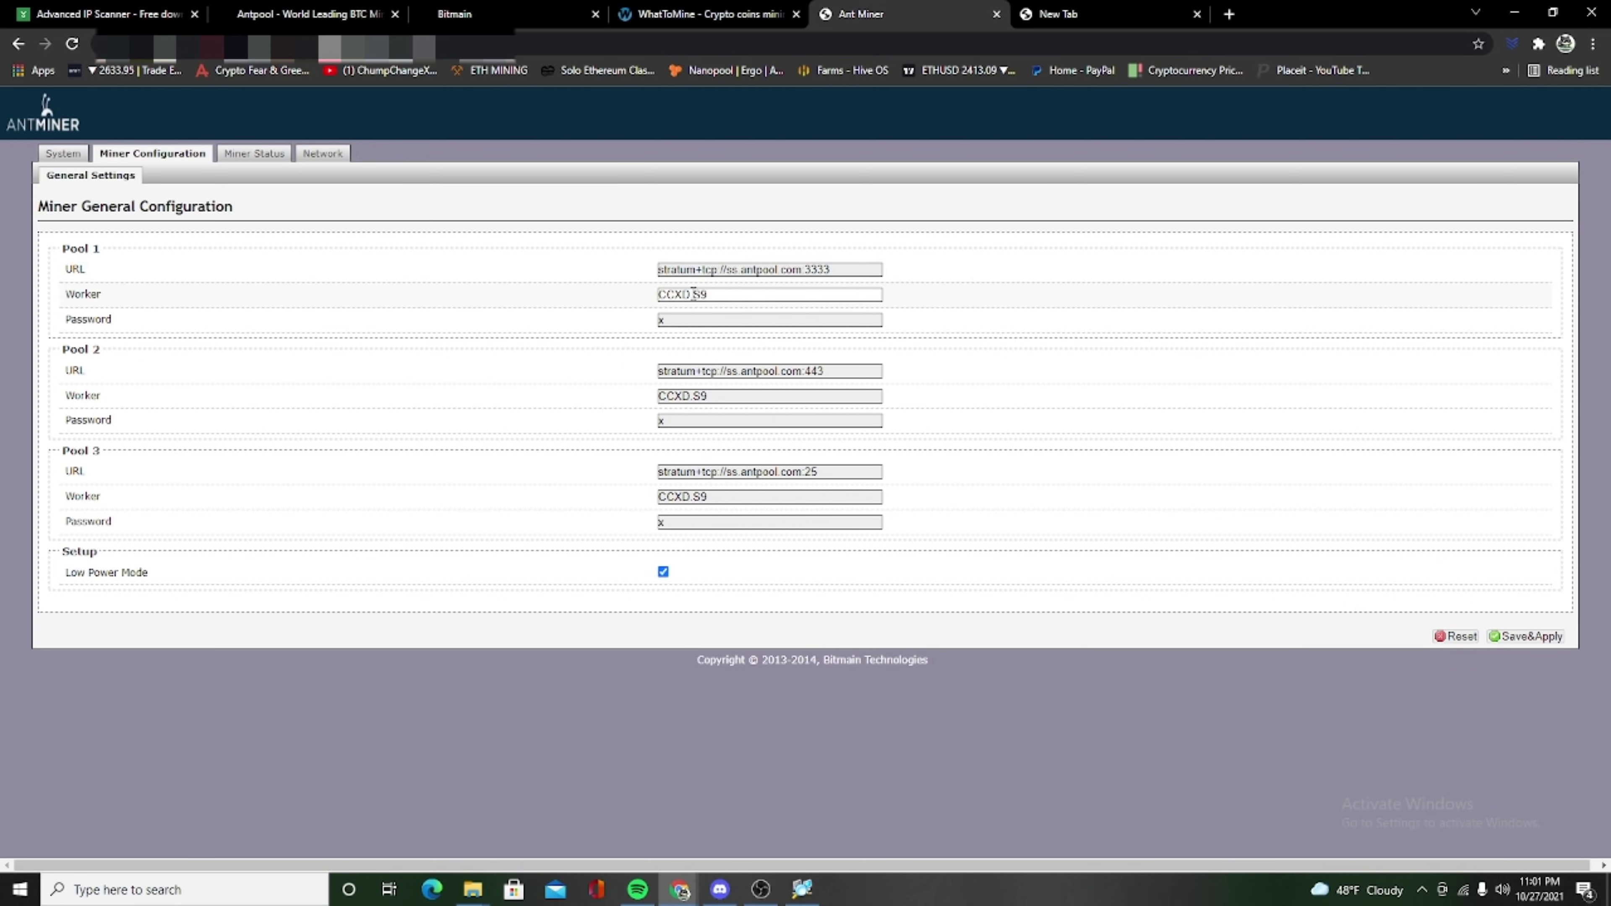
drag(693, 294, 659, 294)
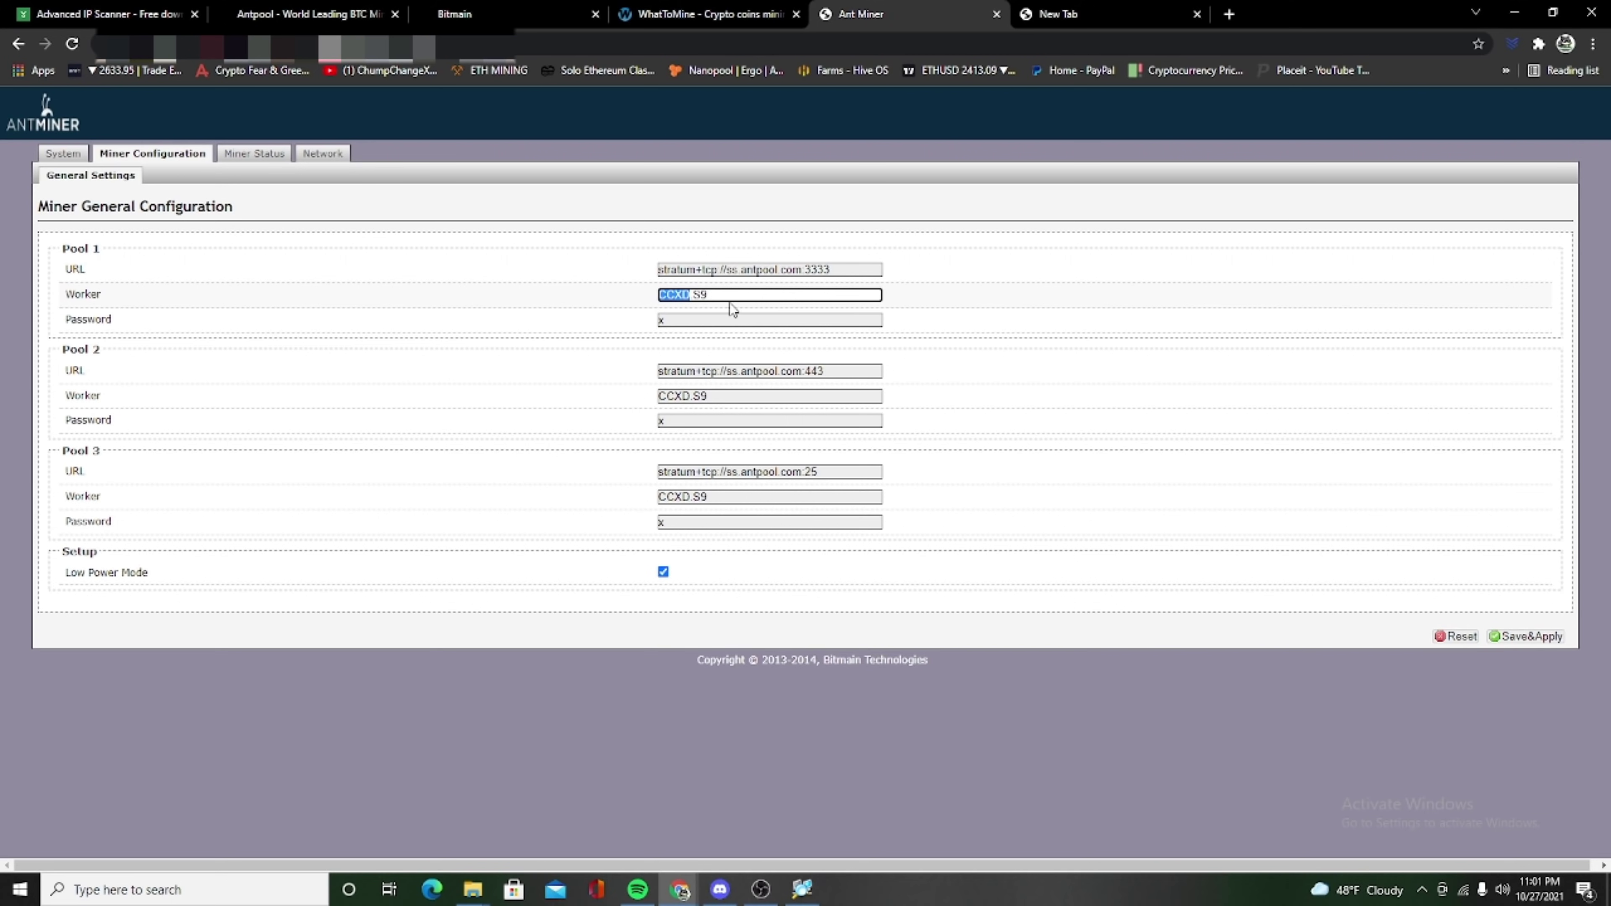
click(685, 296)
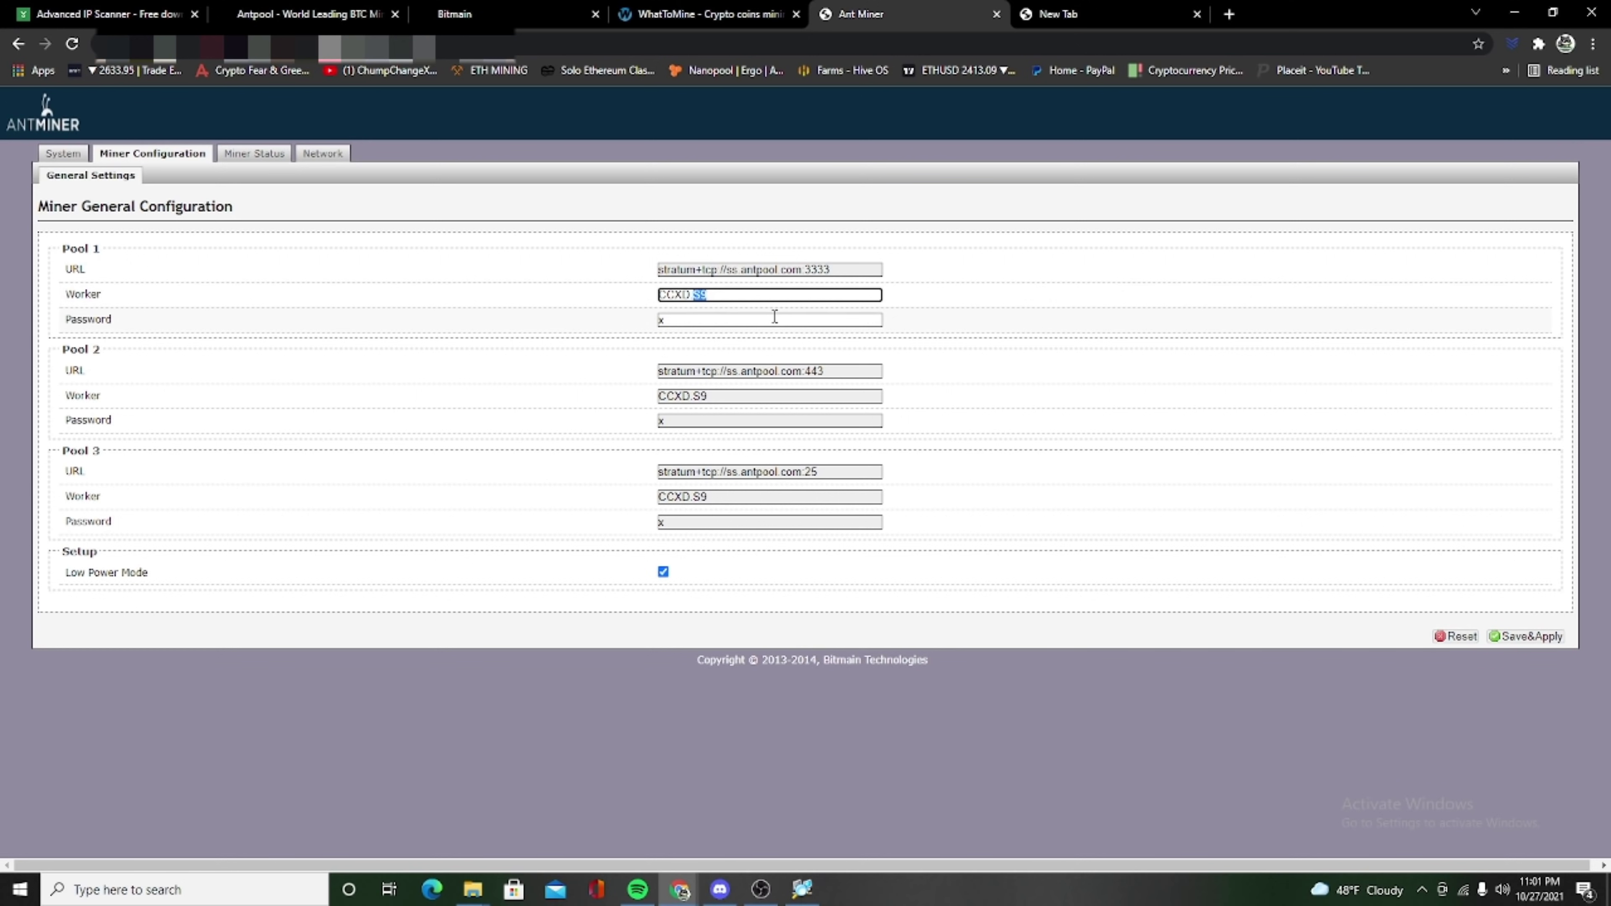
click(712, 298)
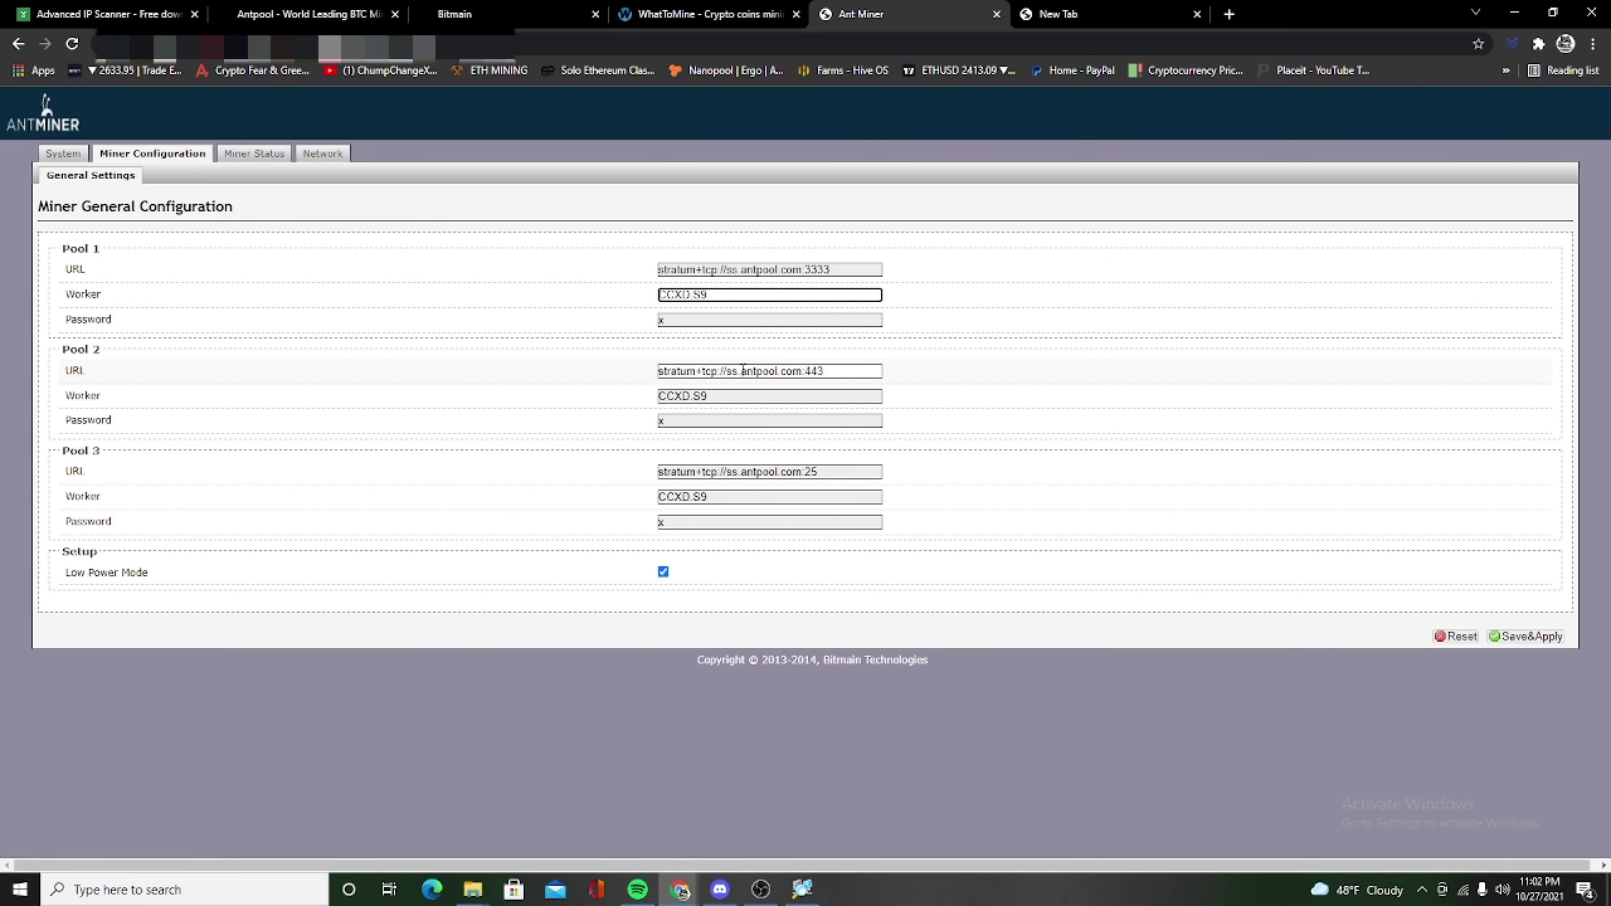
double_click(665, 318)
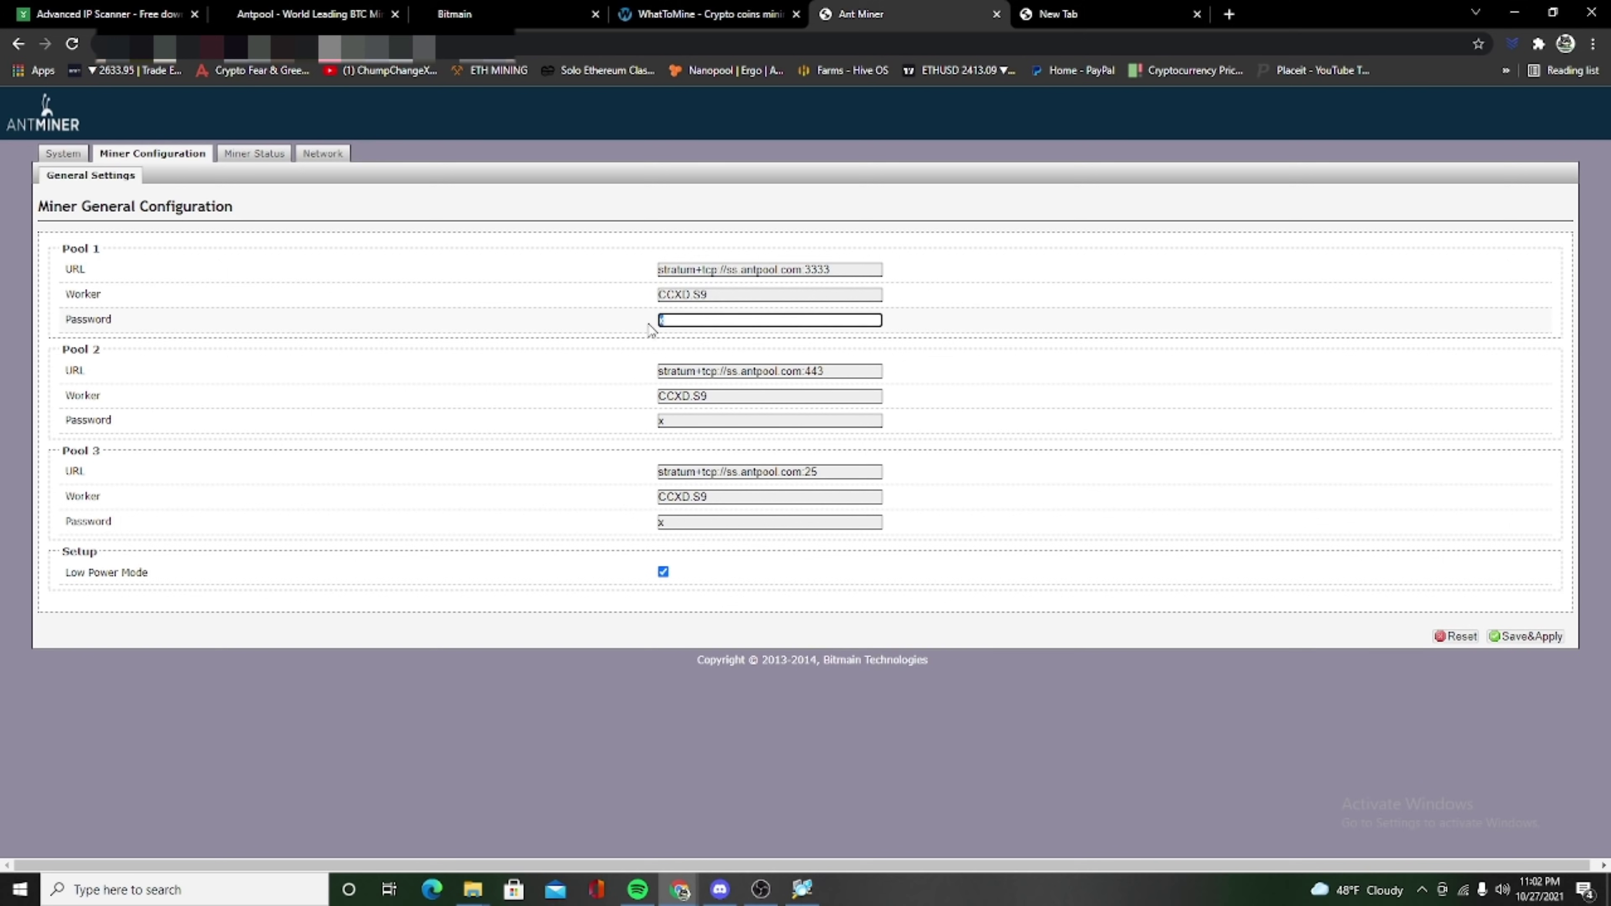
click(695, 322)
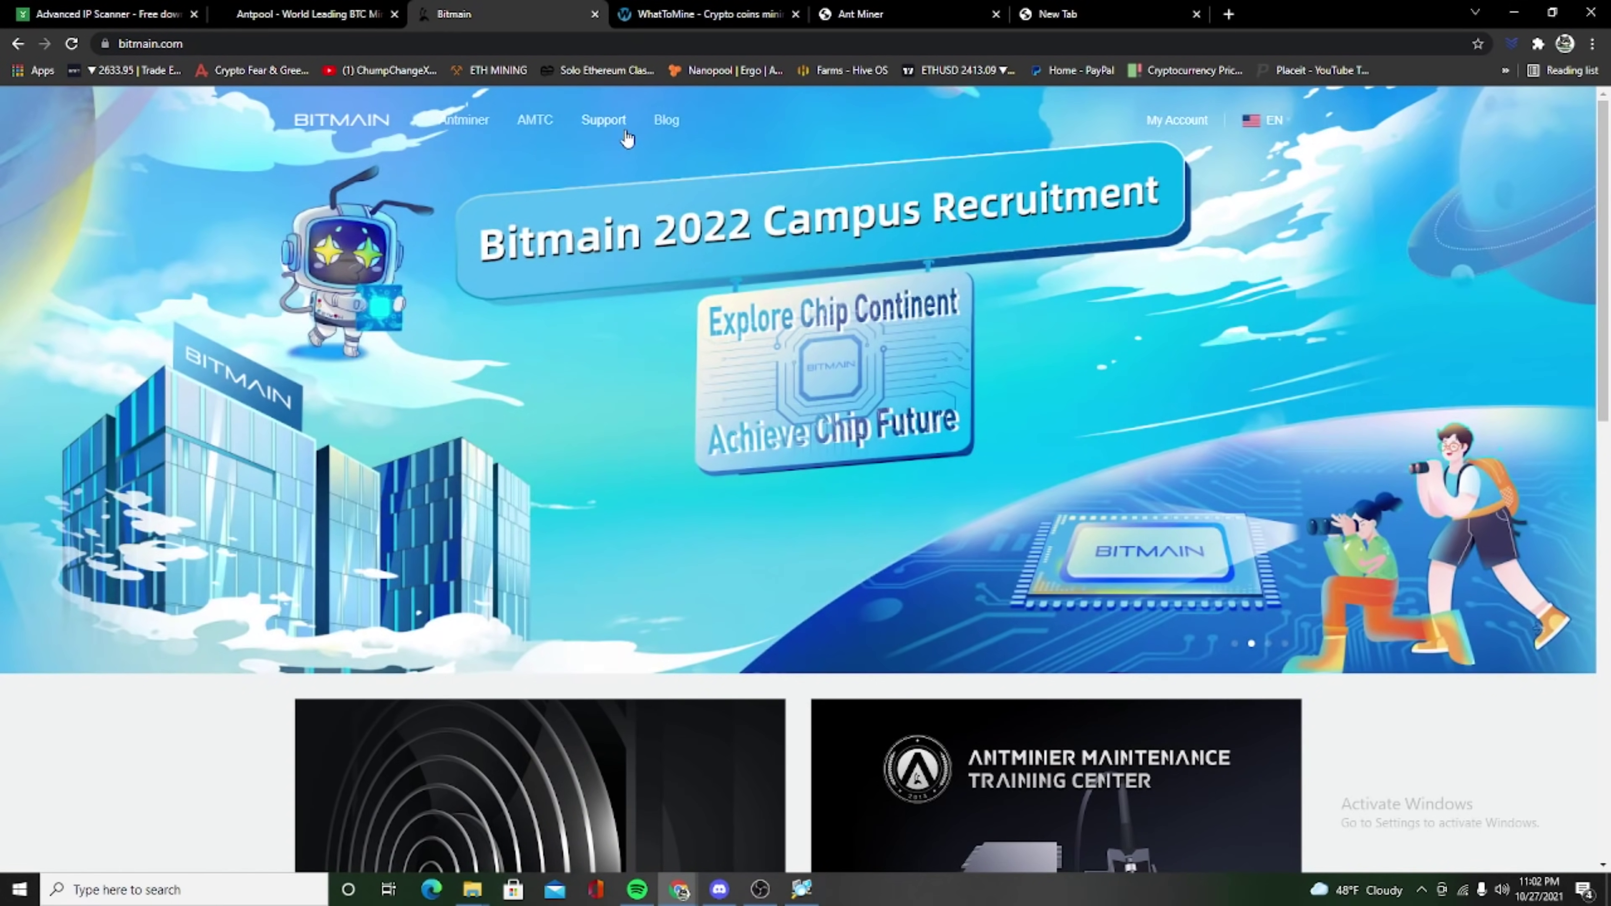
- Find the Antminer S9 firmware downloads on Bitmain's support site, then return to the miner interface
click(608, 121)
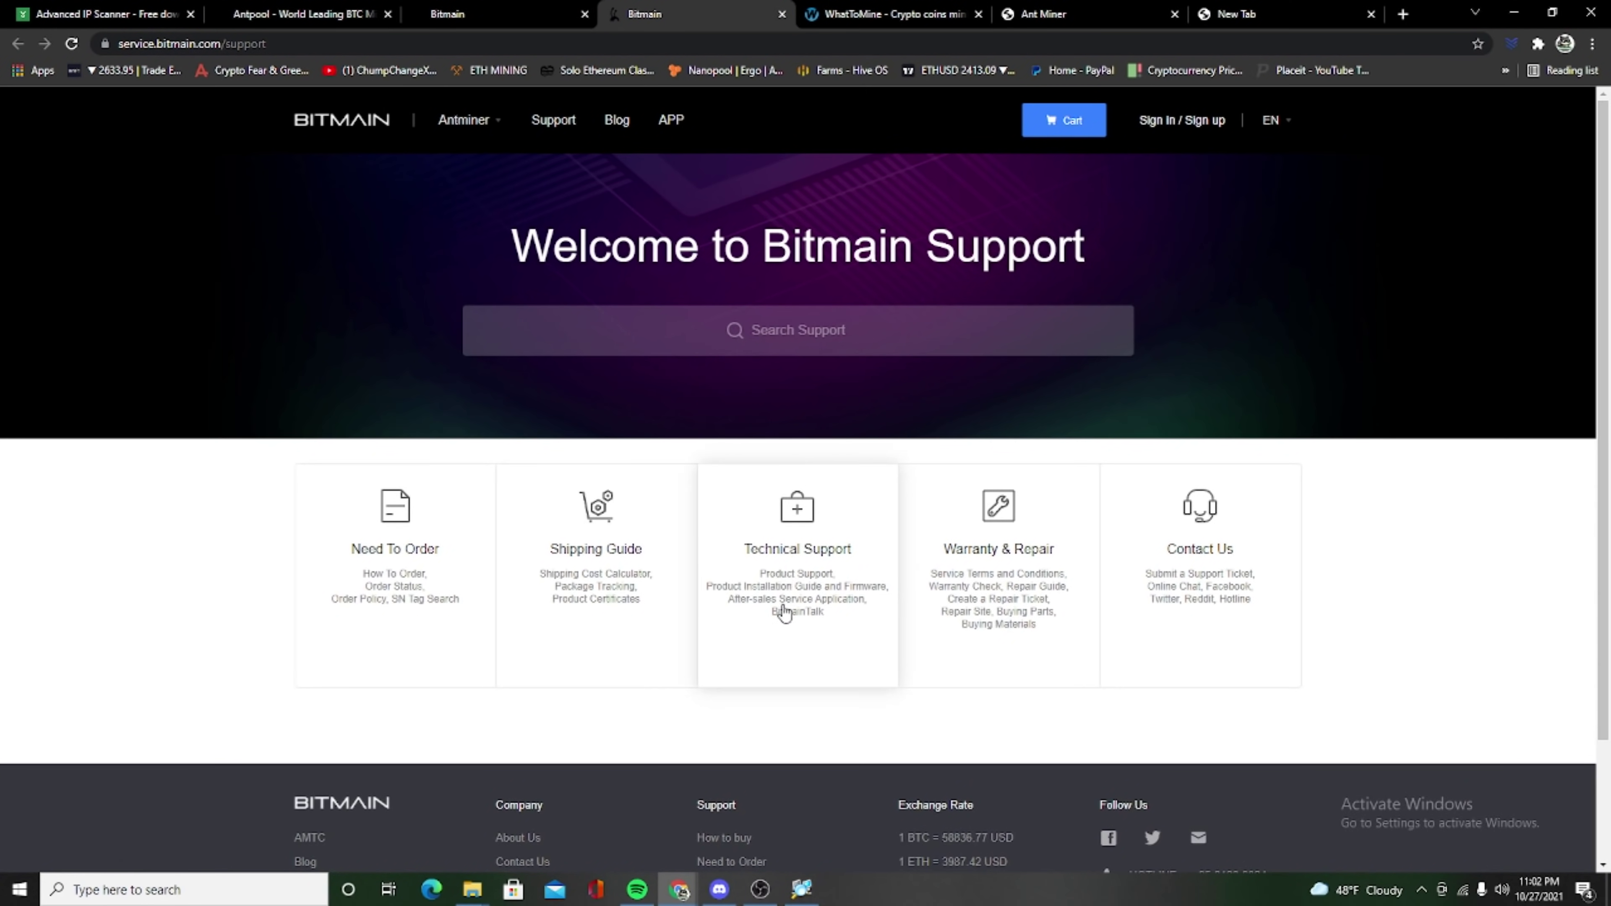
click(790, 577)
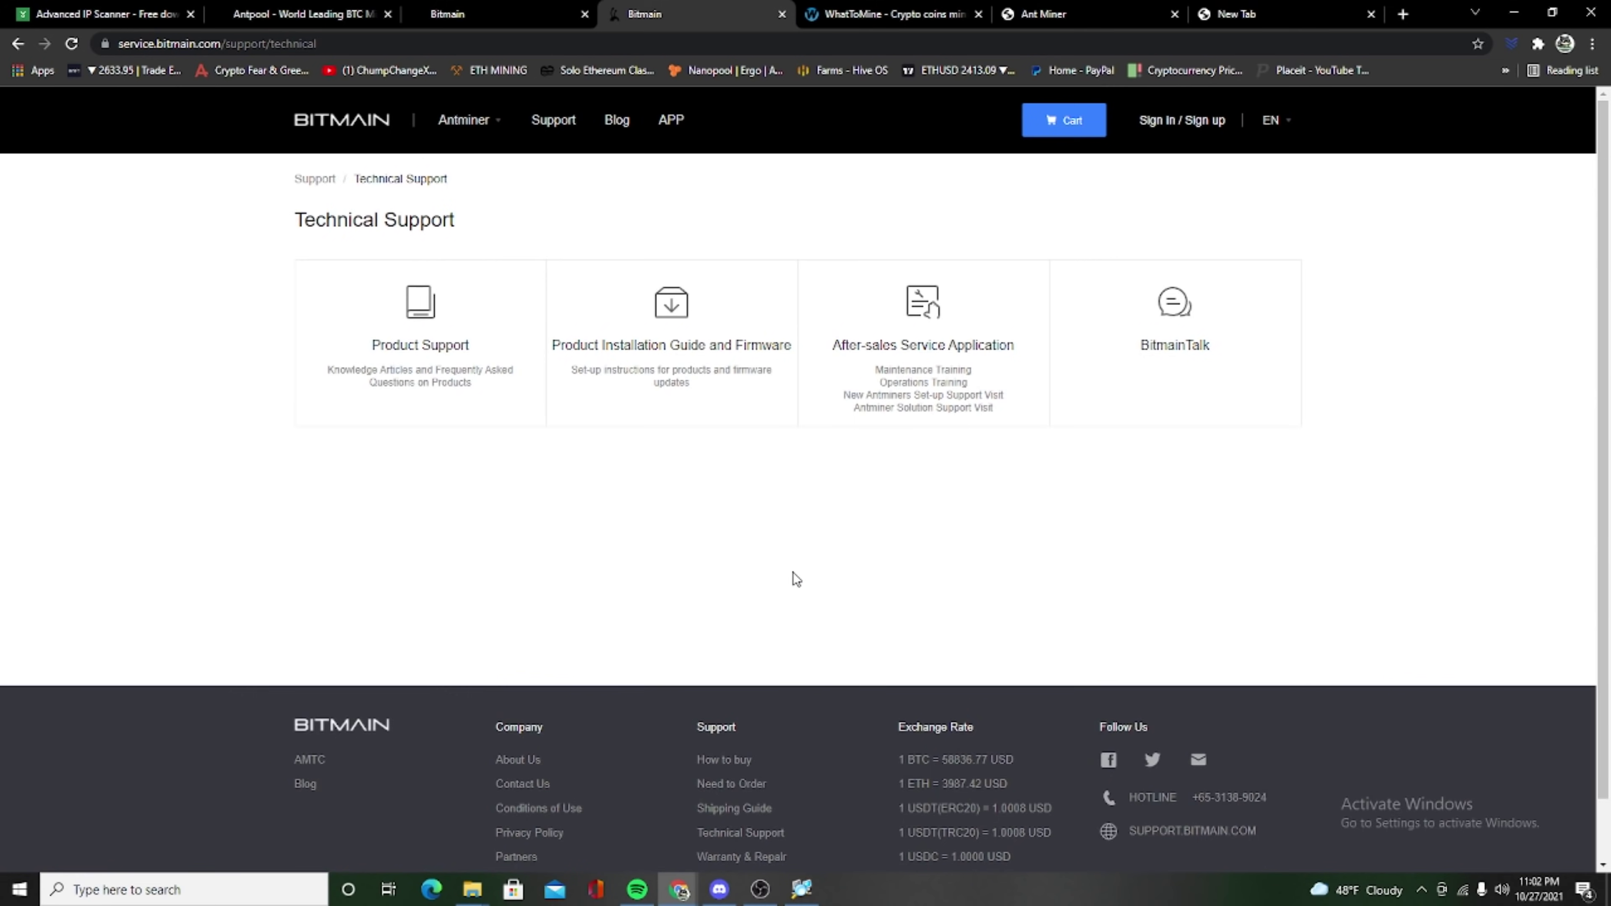
click(674, 374)
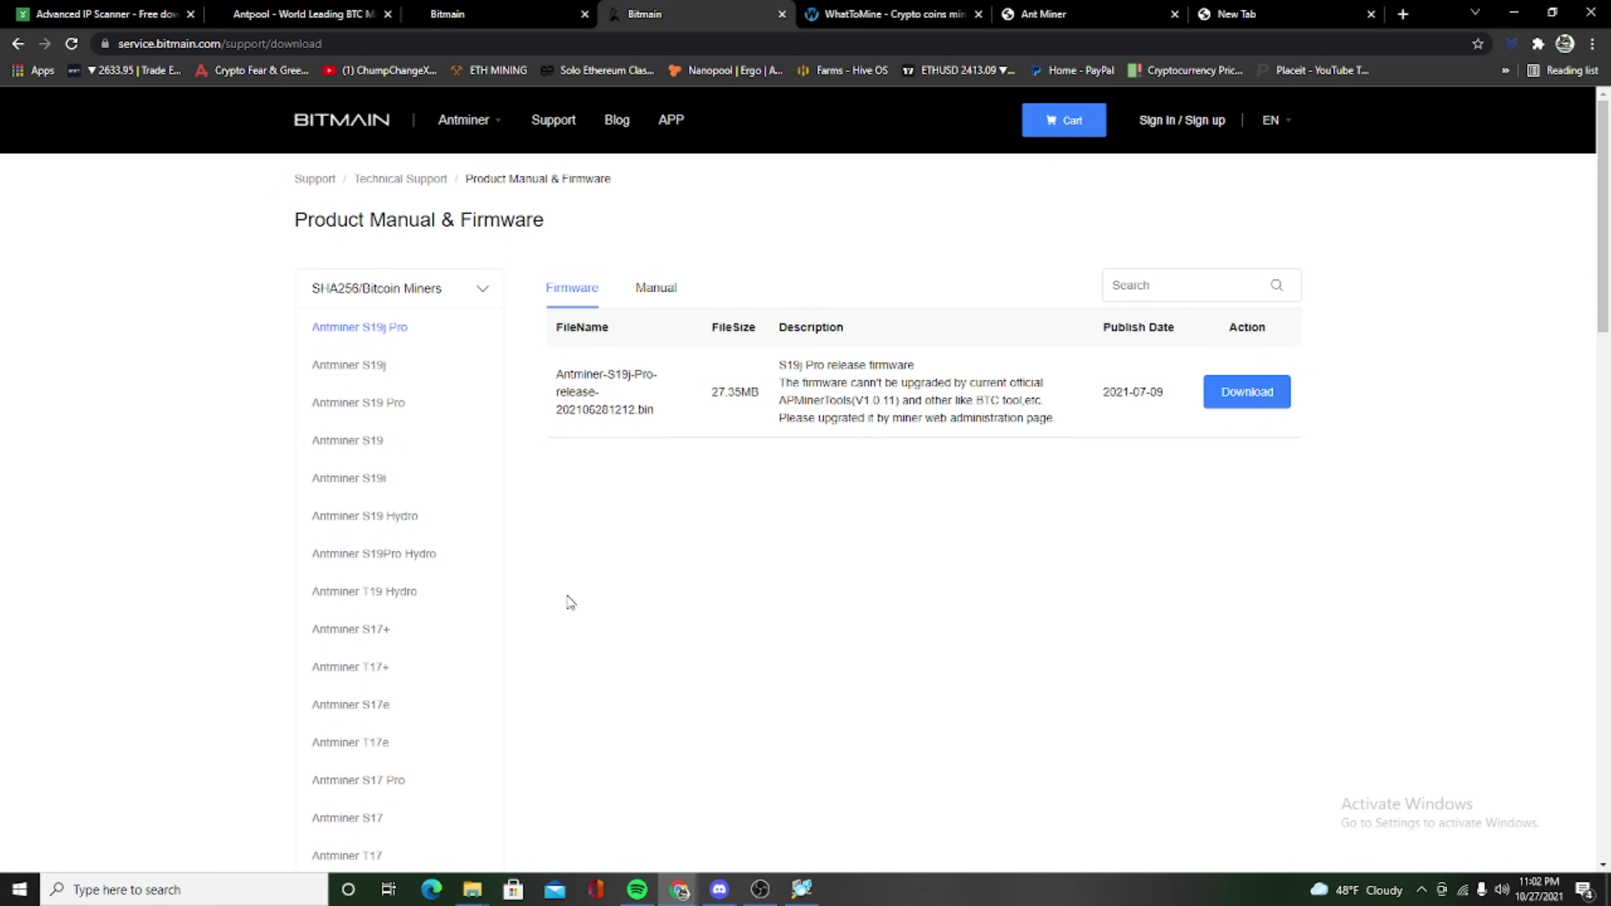
scroll(571, 602, down, 8)
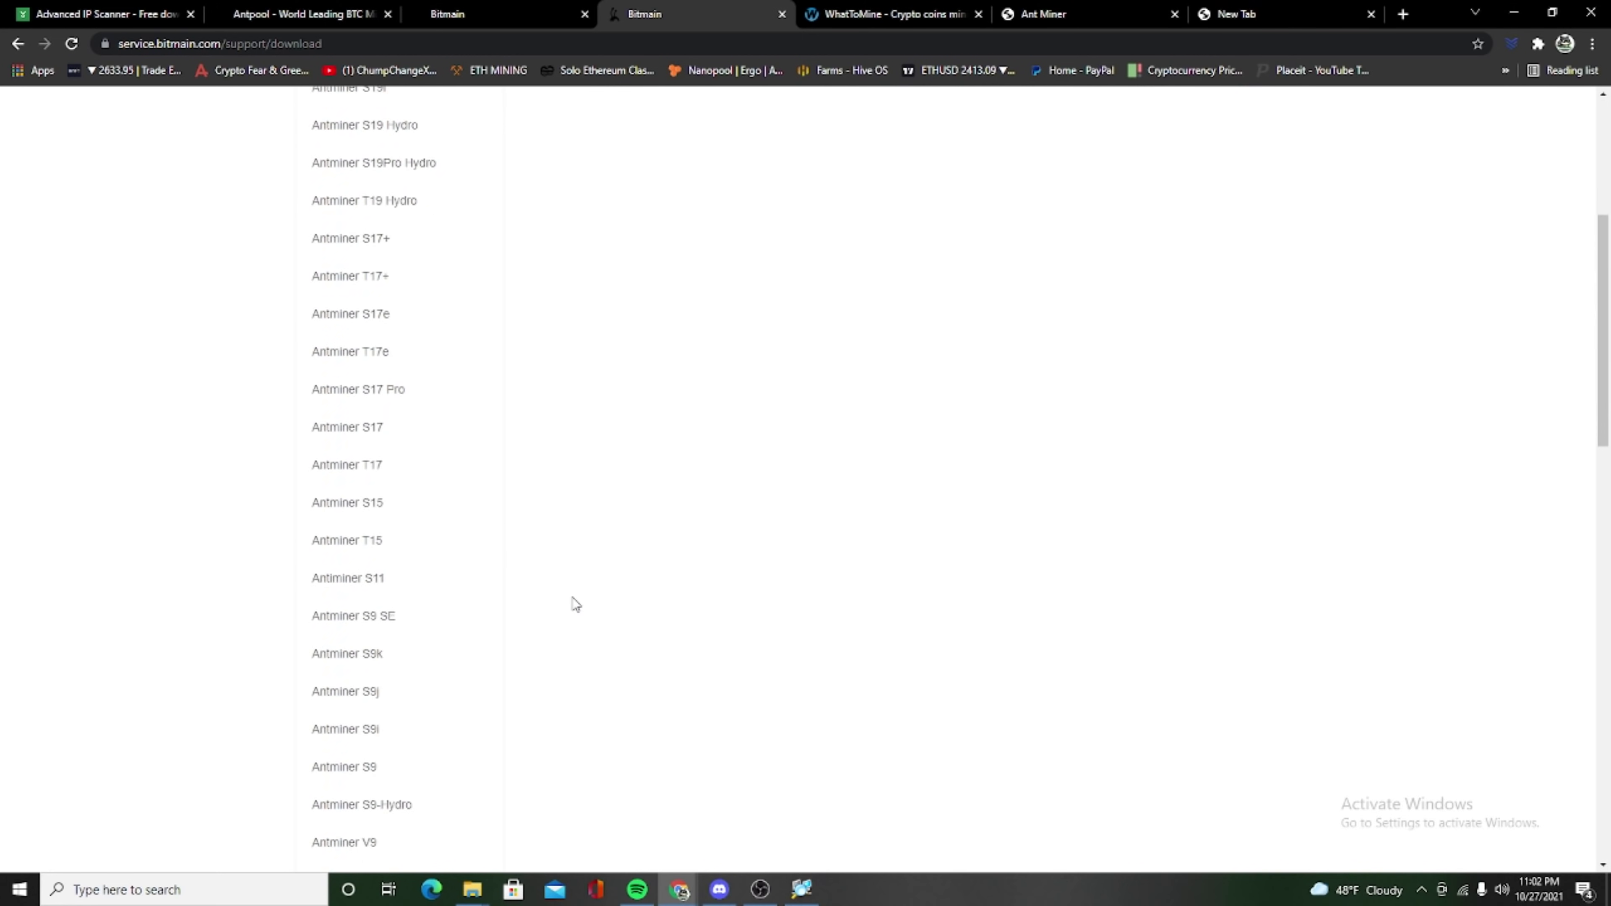
scroll(571, 607, down, 1)
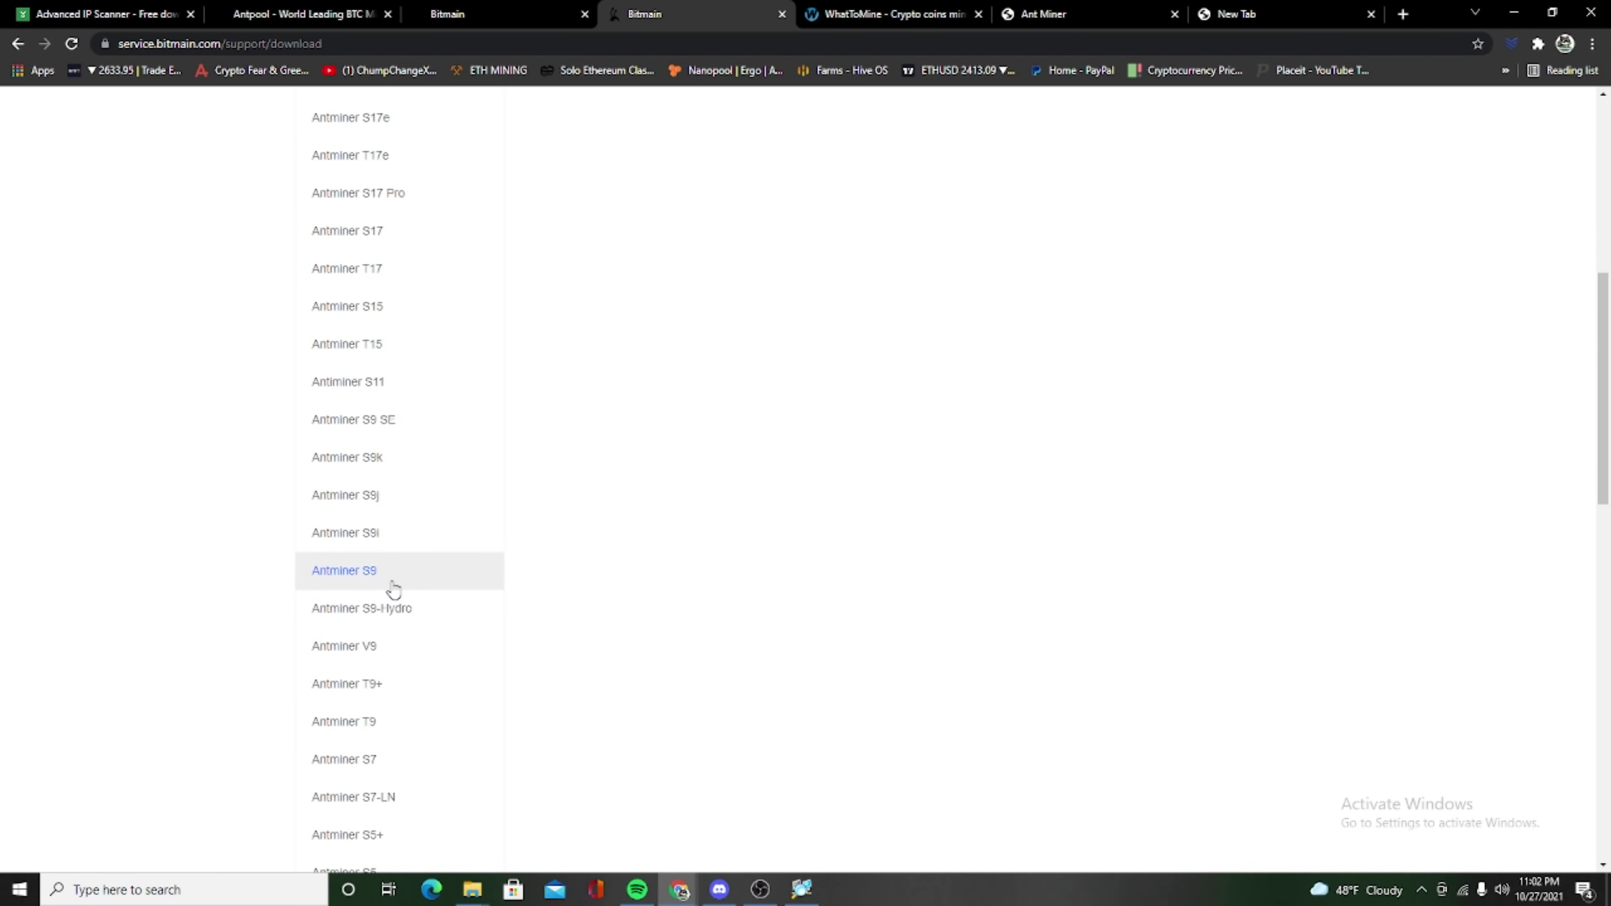
click(377, 581)
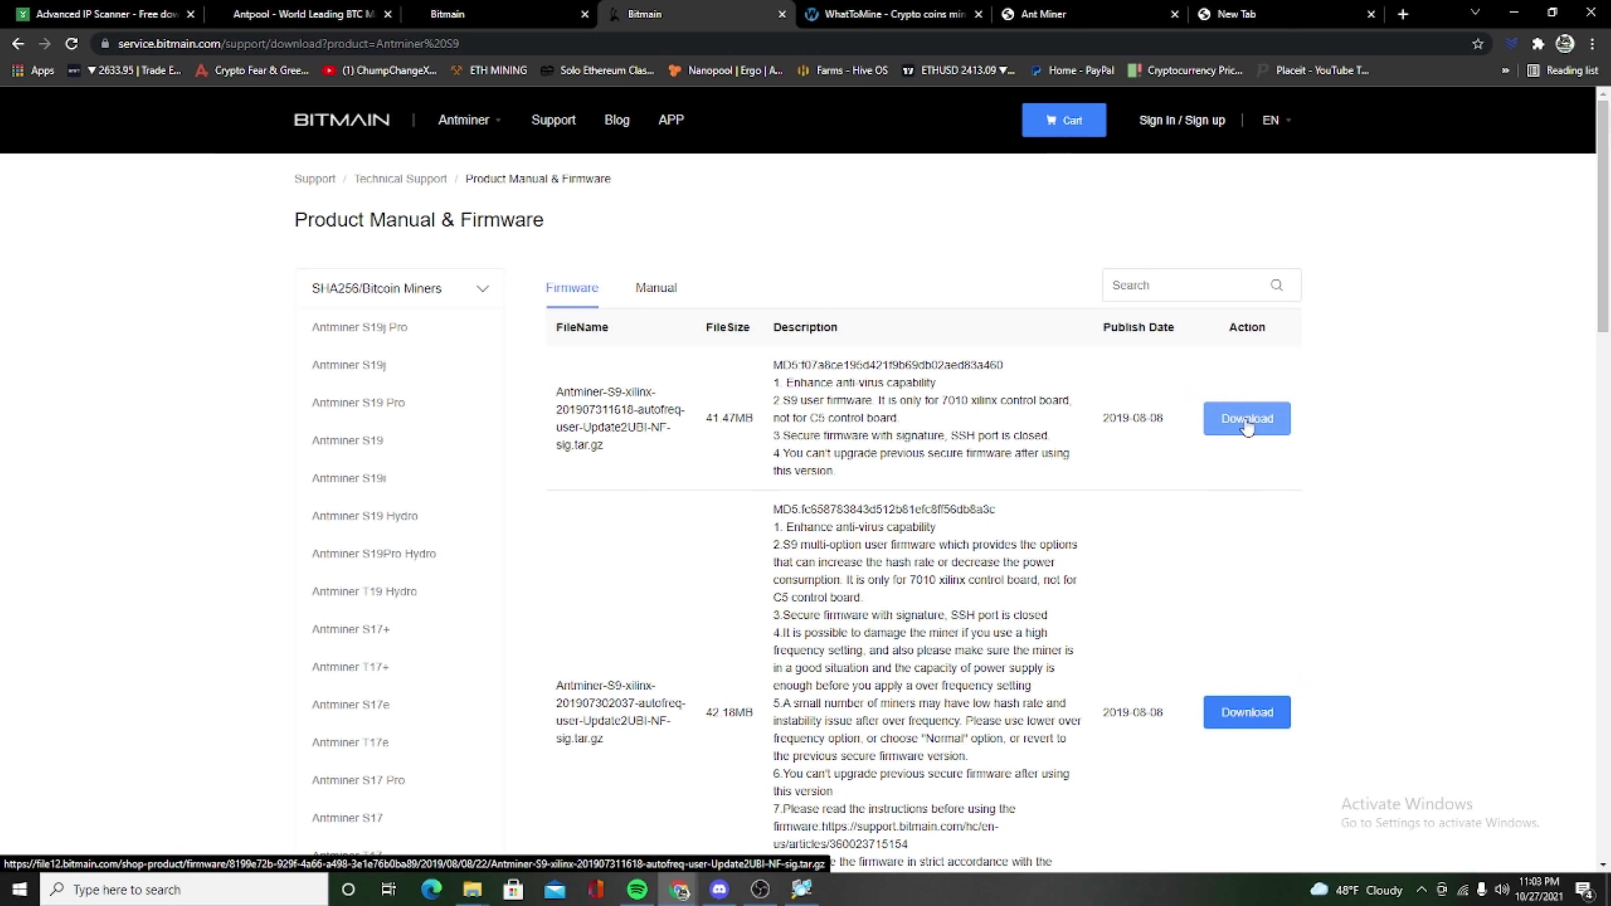
click(1044, 14)
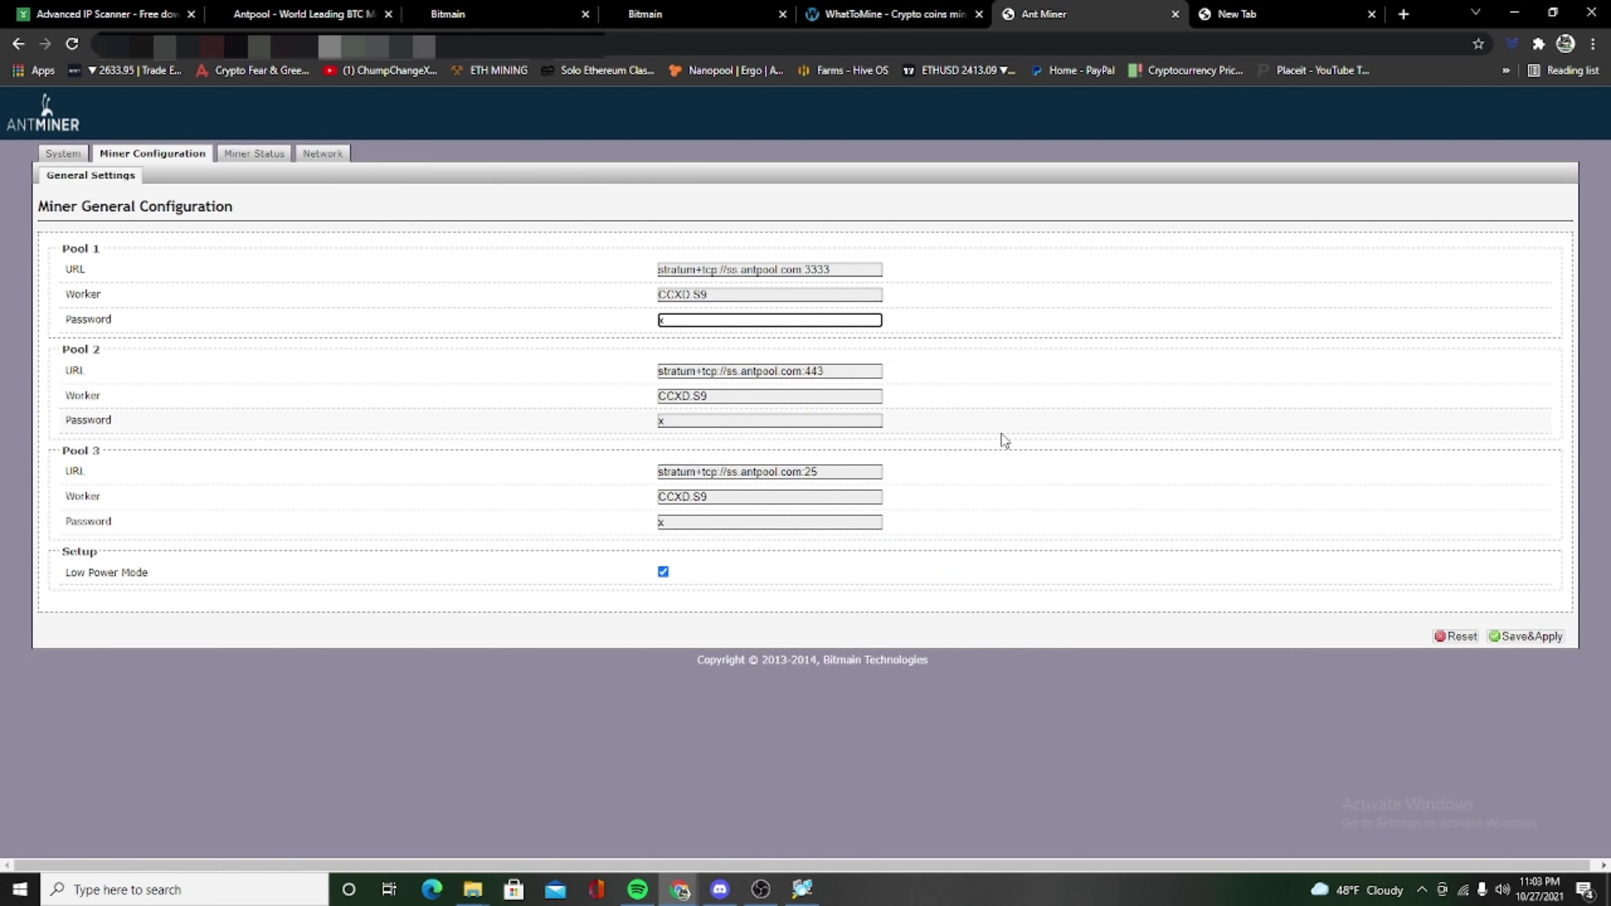
- Go through System and Upgrade to Miner Status, showing 13,631.25 GH/s and all pools alive
click(84, 160)
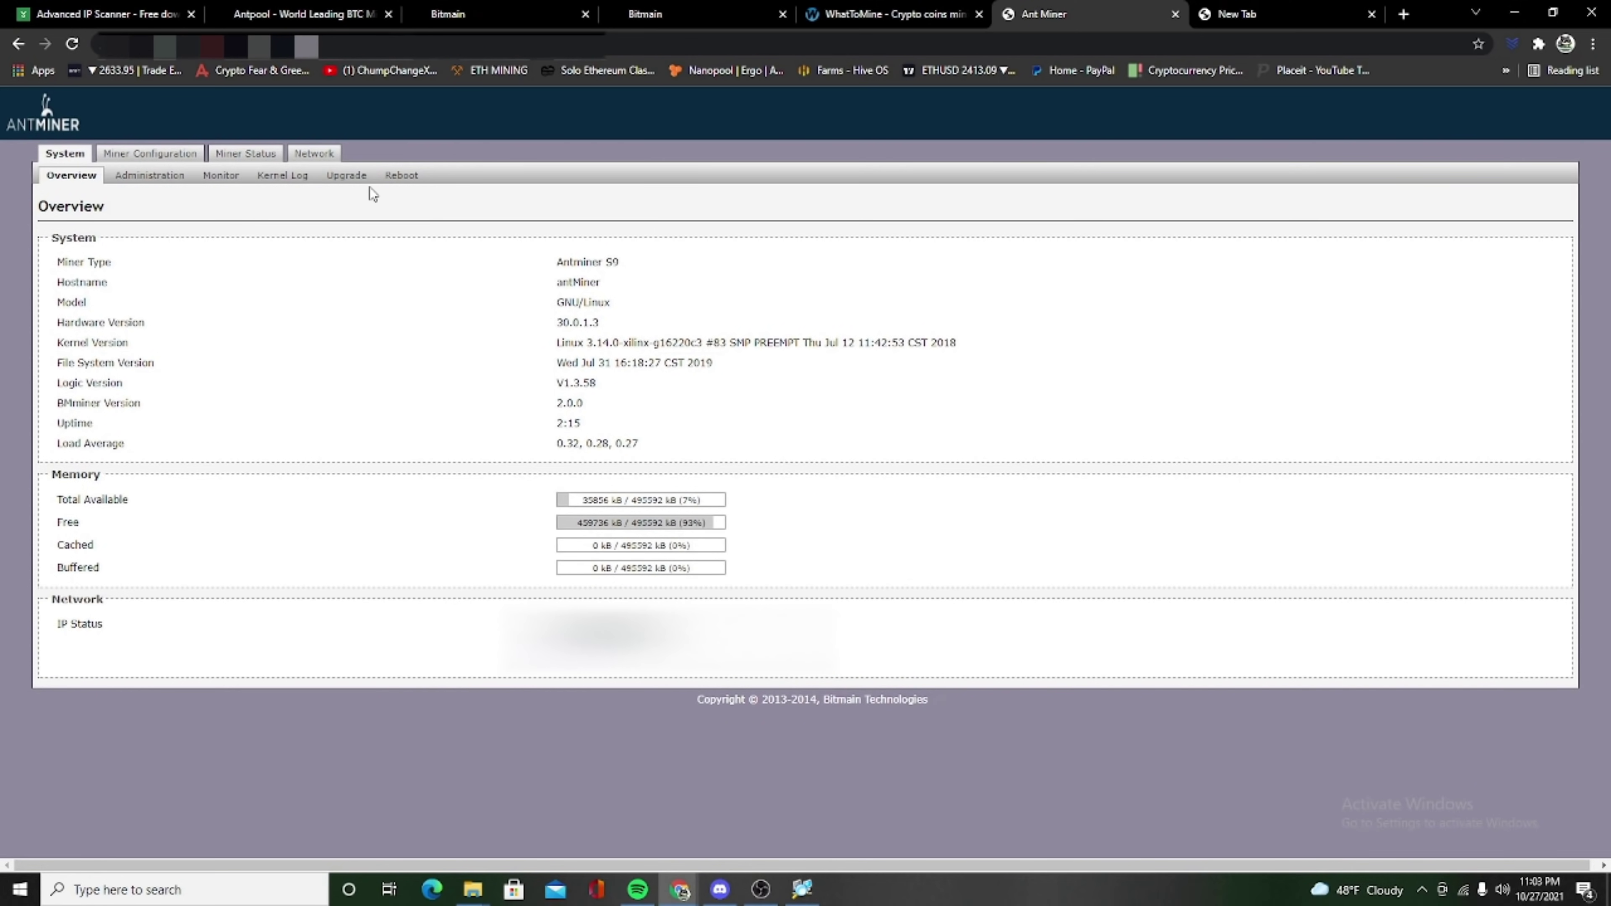
click(347, 177)
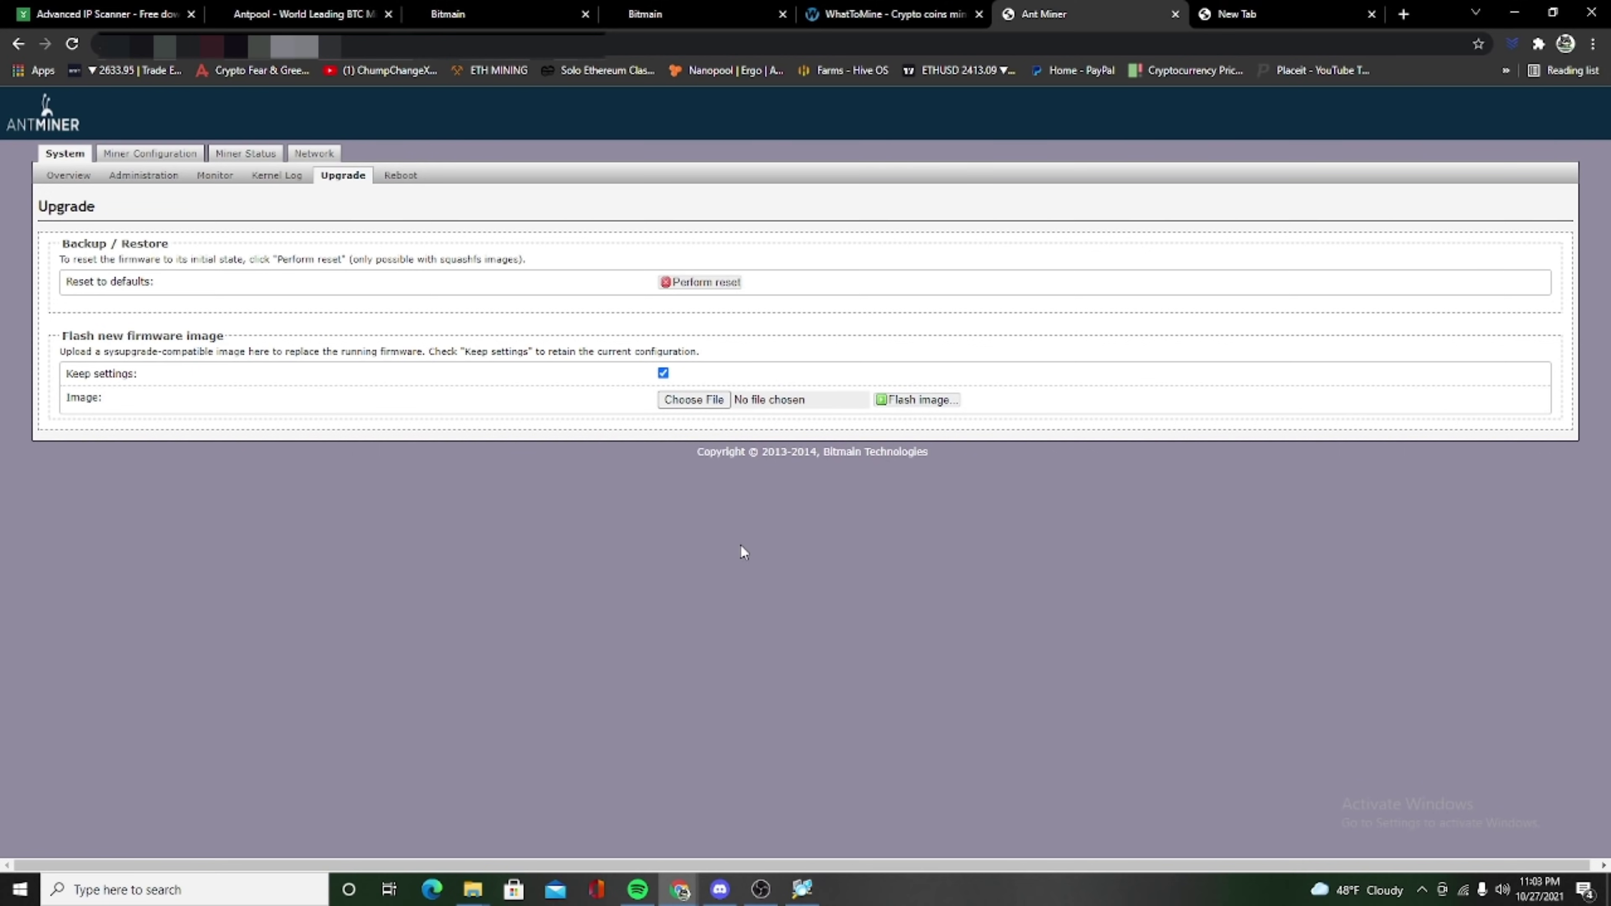
click(248, 155)
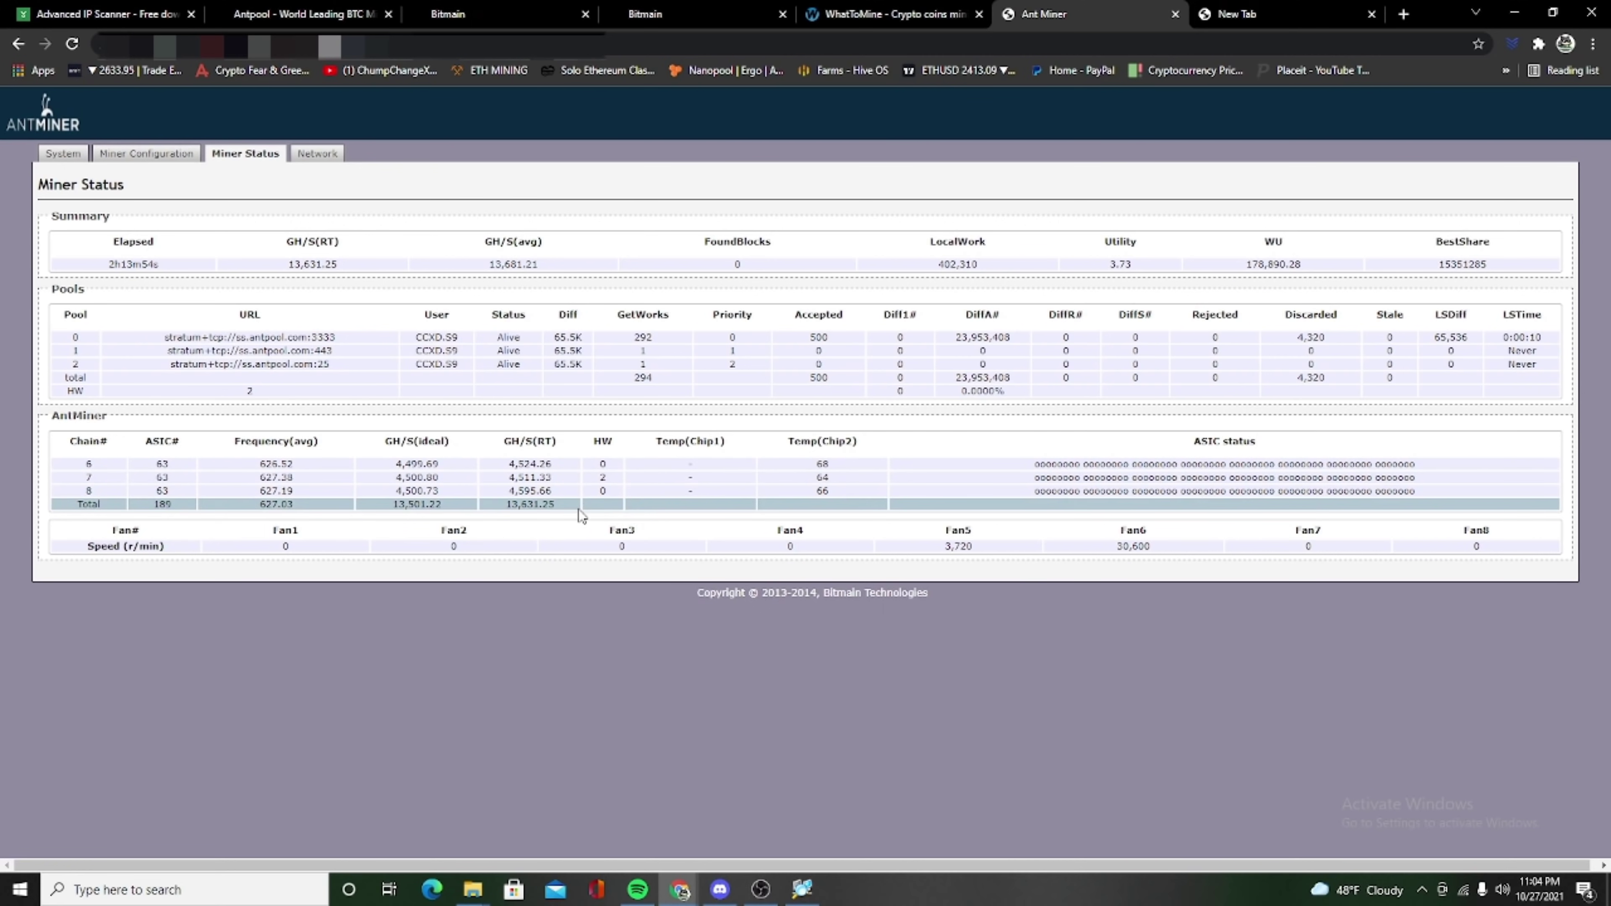
- Highlight the 13,631.25 GH/s total real-time hashrate, then move to WhatToMine
drag(506, 506, 557, 506)
click(526, 511)
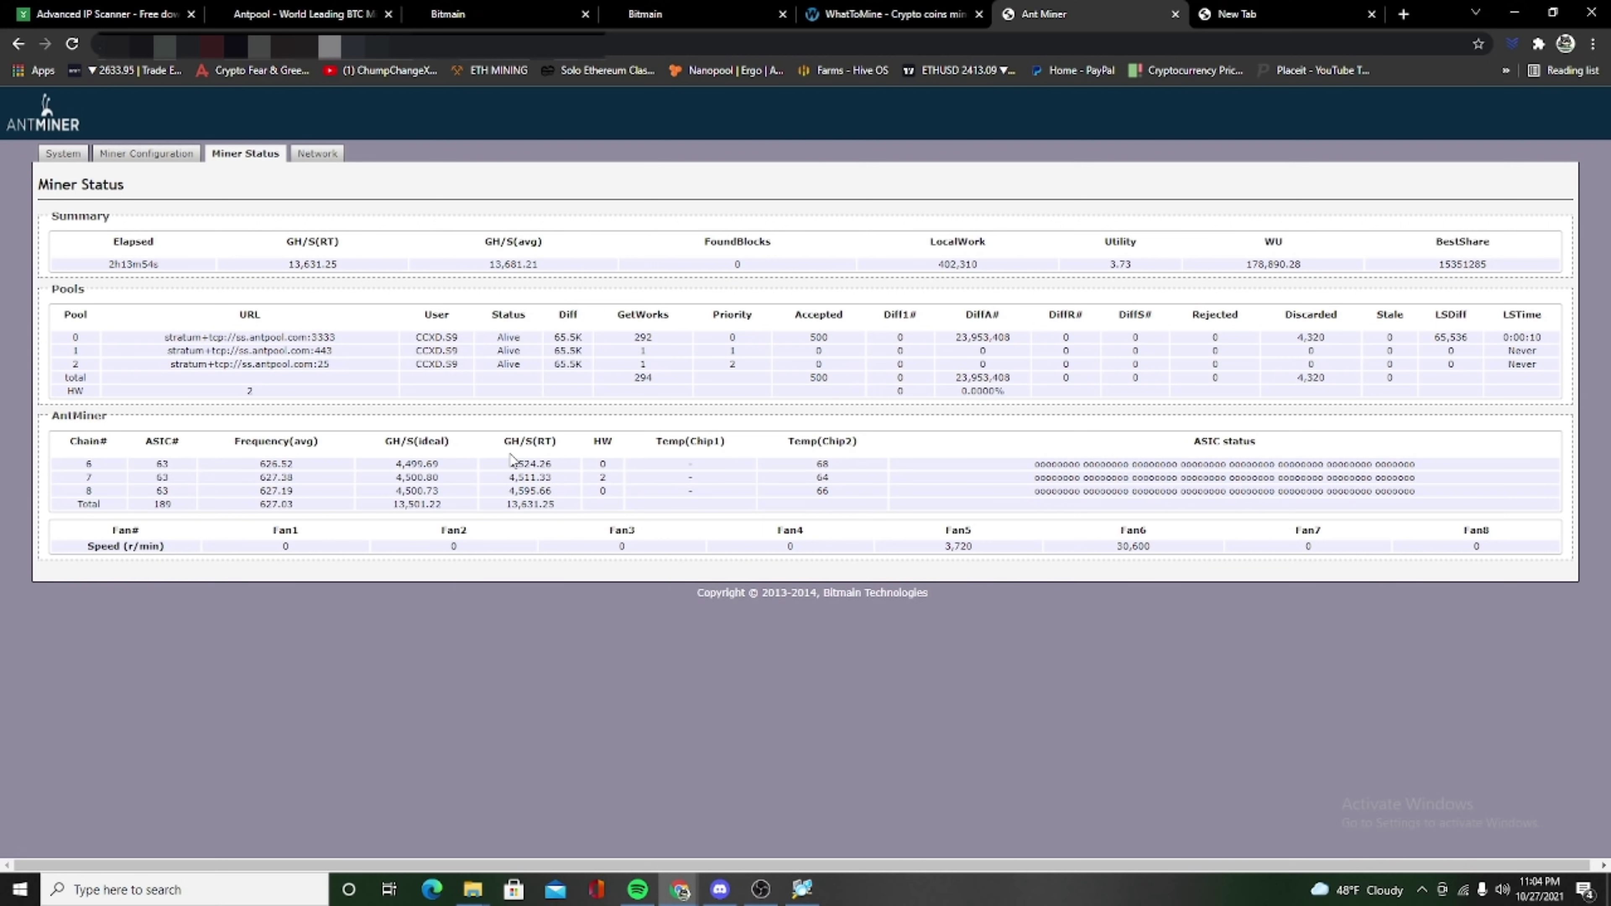
click(894, 14)
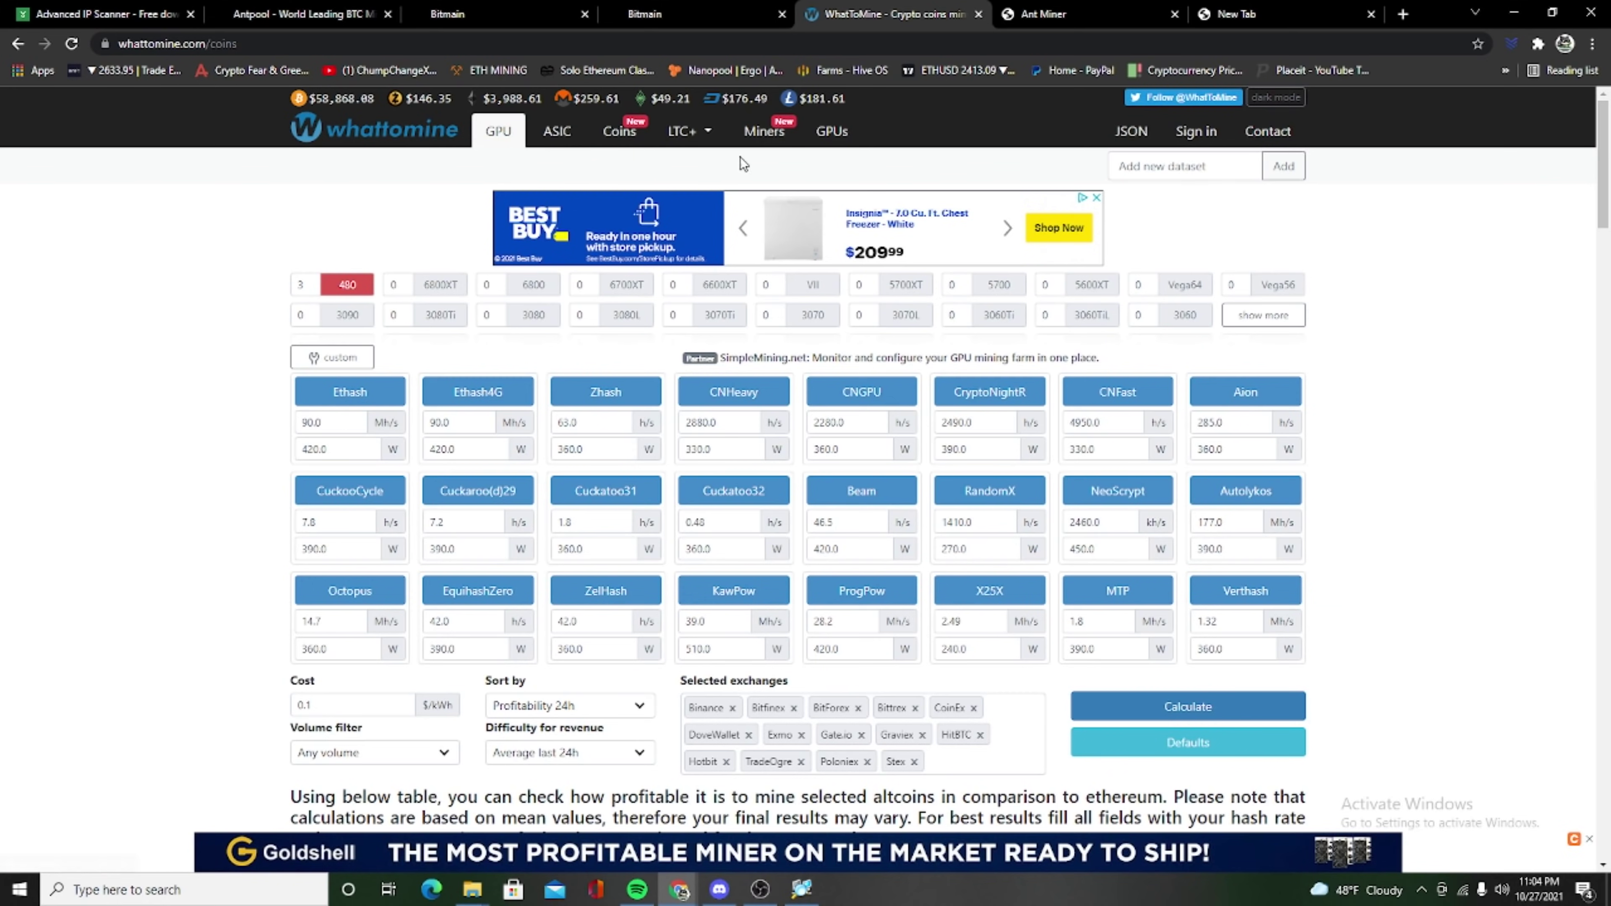
- Show WhatToMine's ASIC ranking at 0.245 $/kWh and locate the Antminer S9k at -$1.69 daily
click(768, 144)
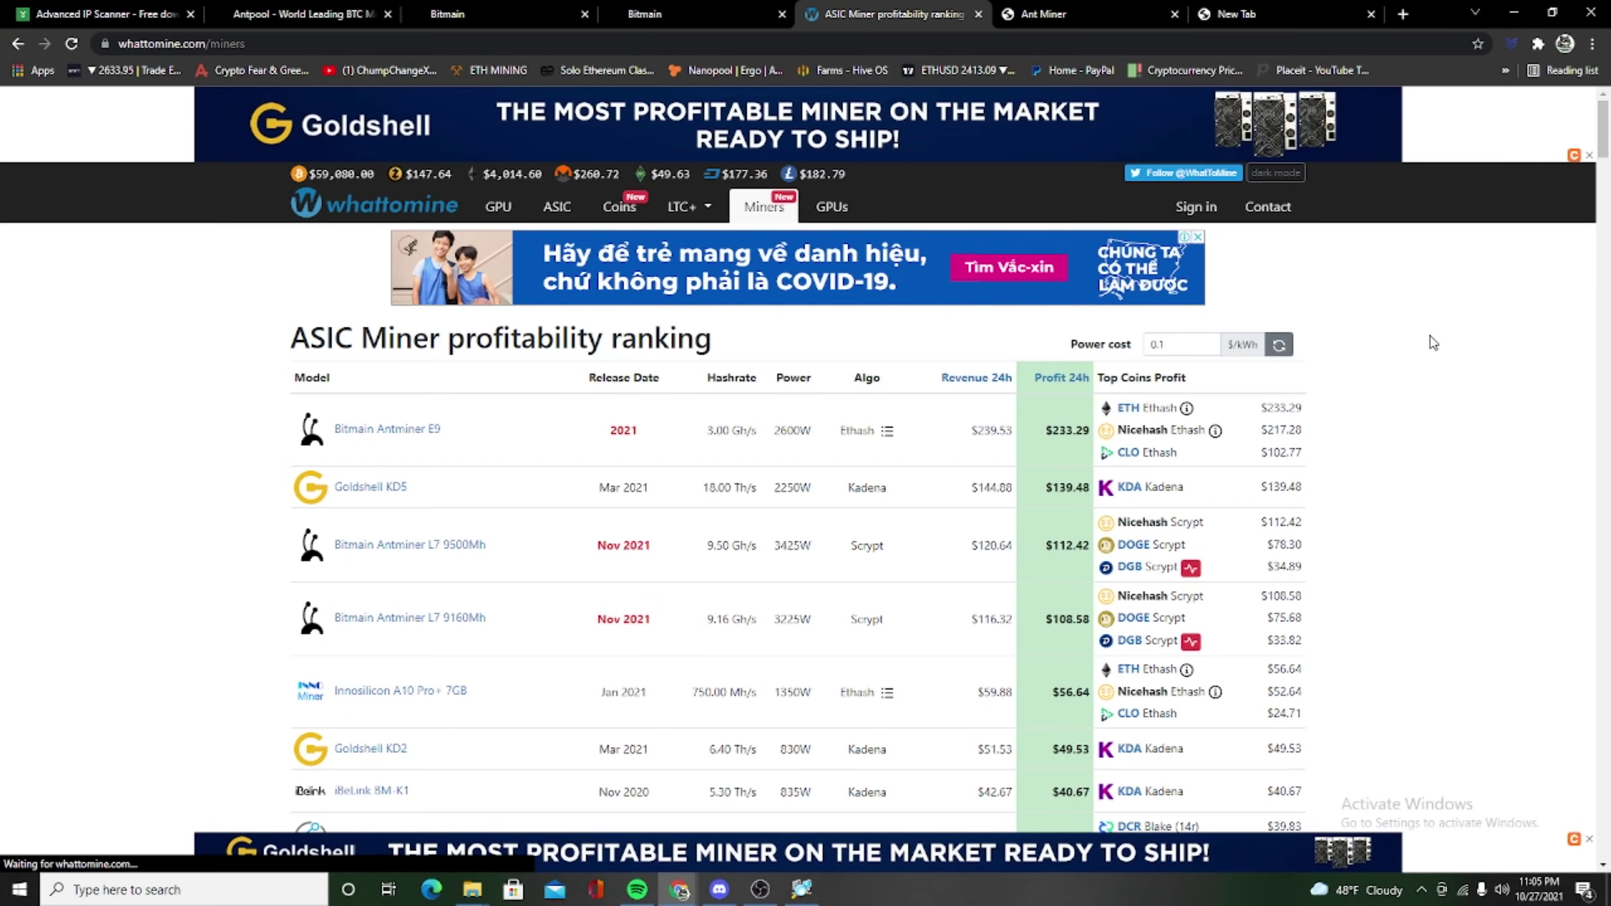
drag(1605, 125, 1590, 701)
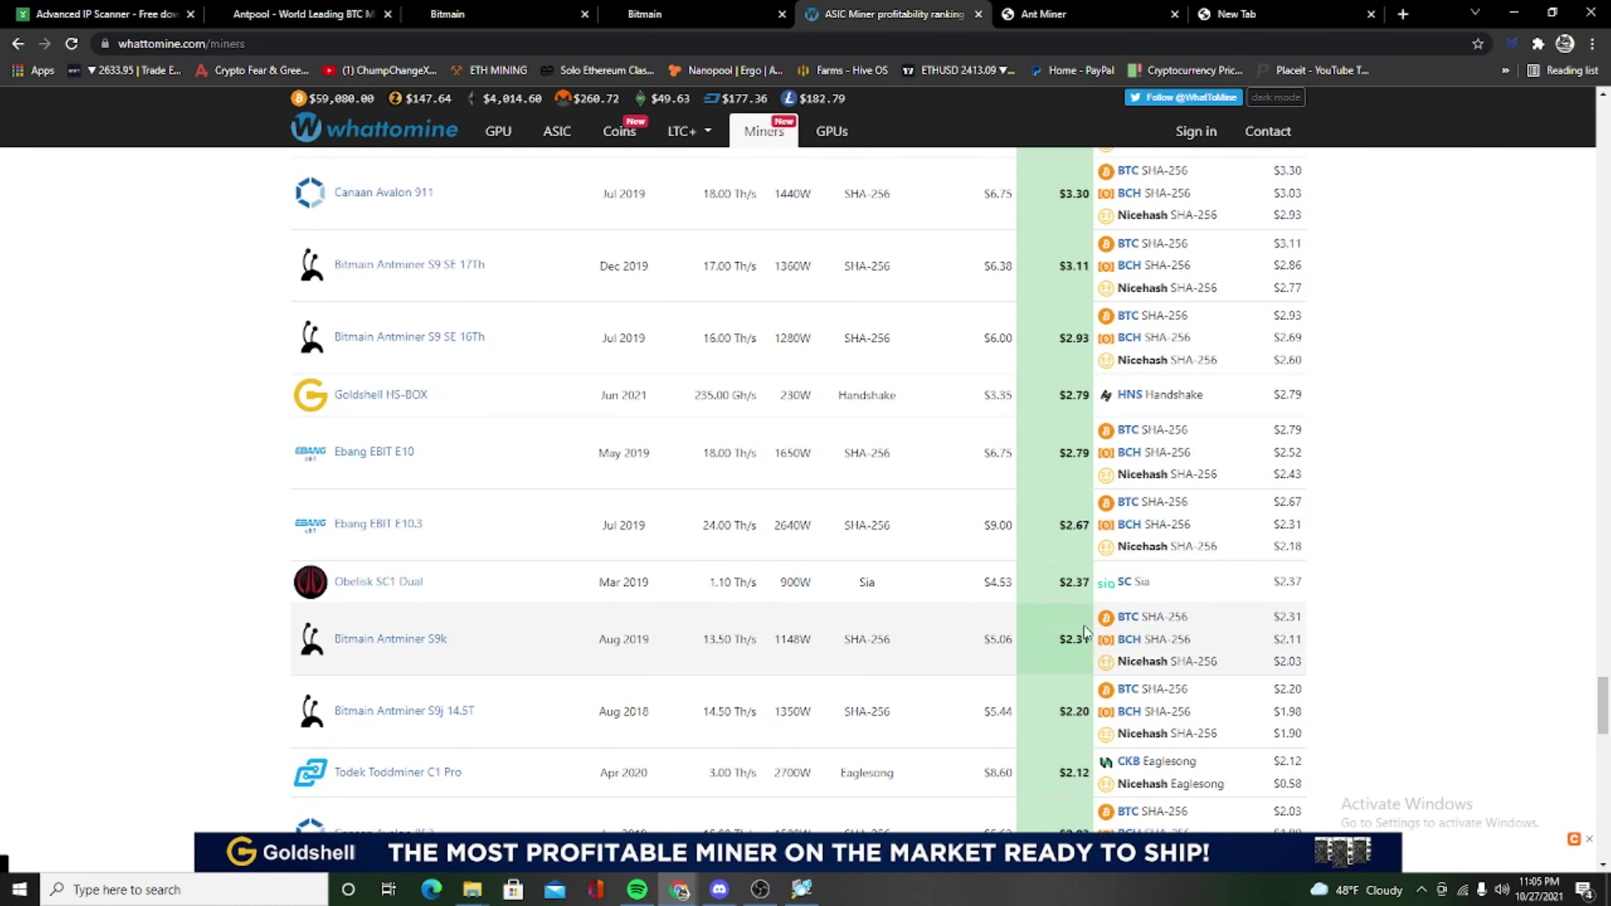
click(397, 653)
drag(1603, 705, 1548, 121)
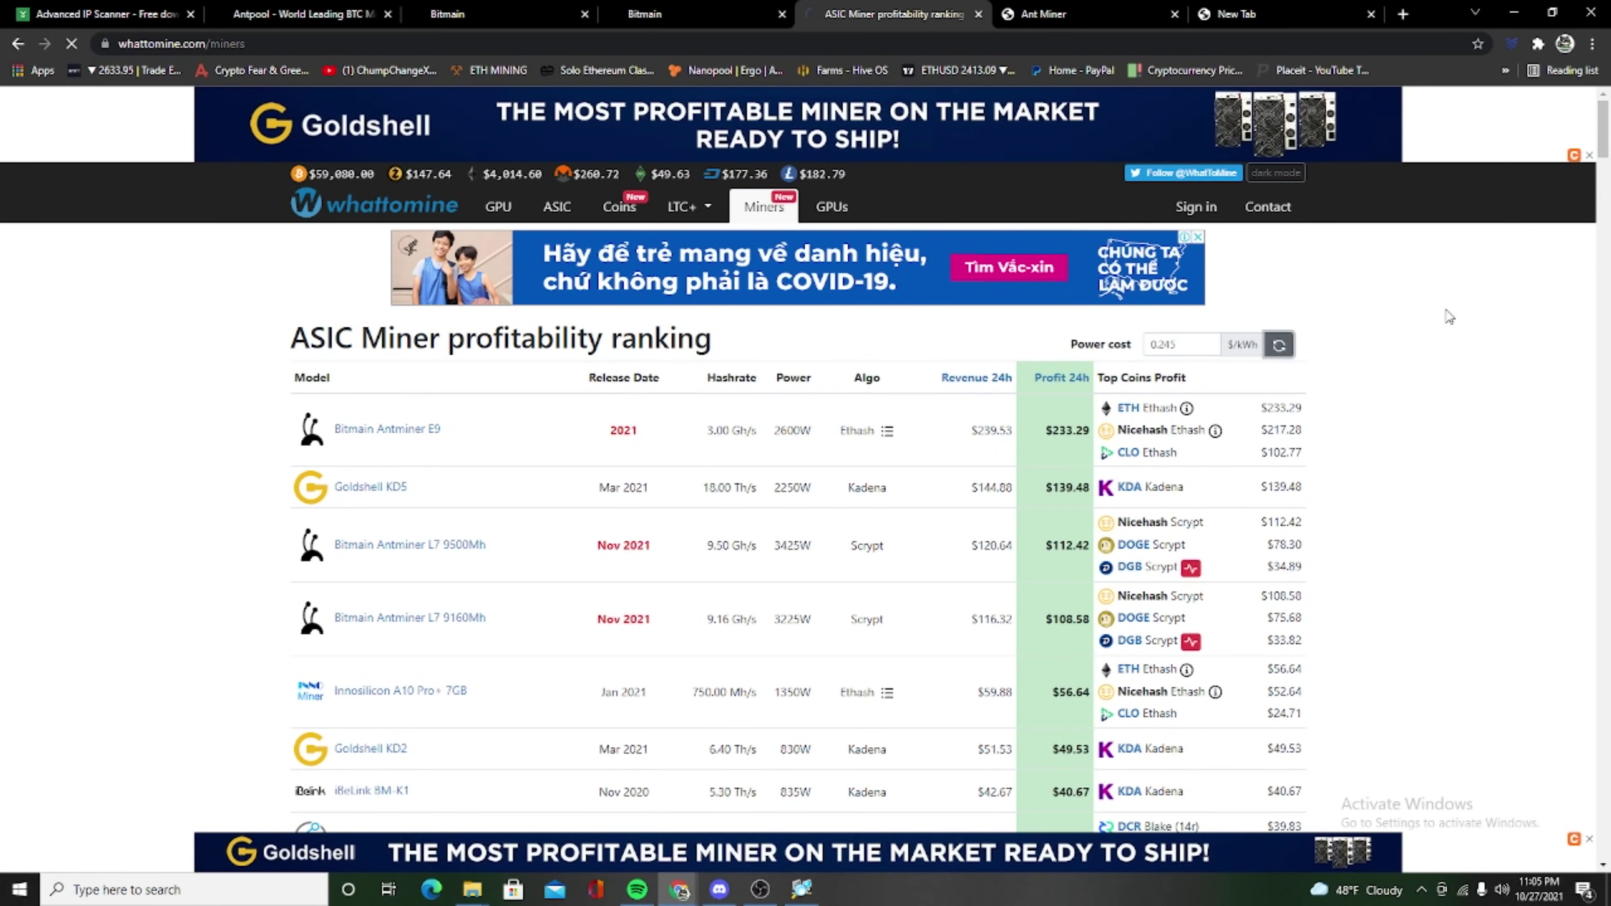
drag(1603, 127, 1605, 690)
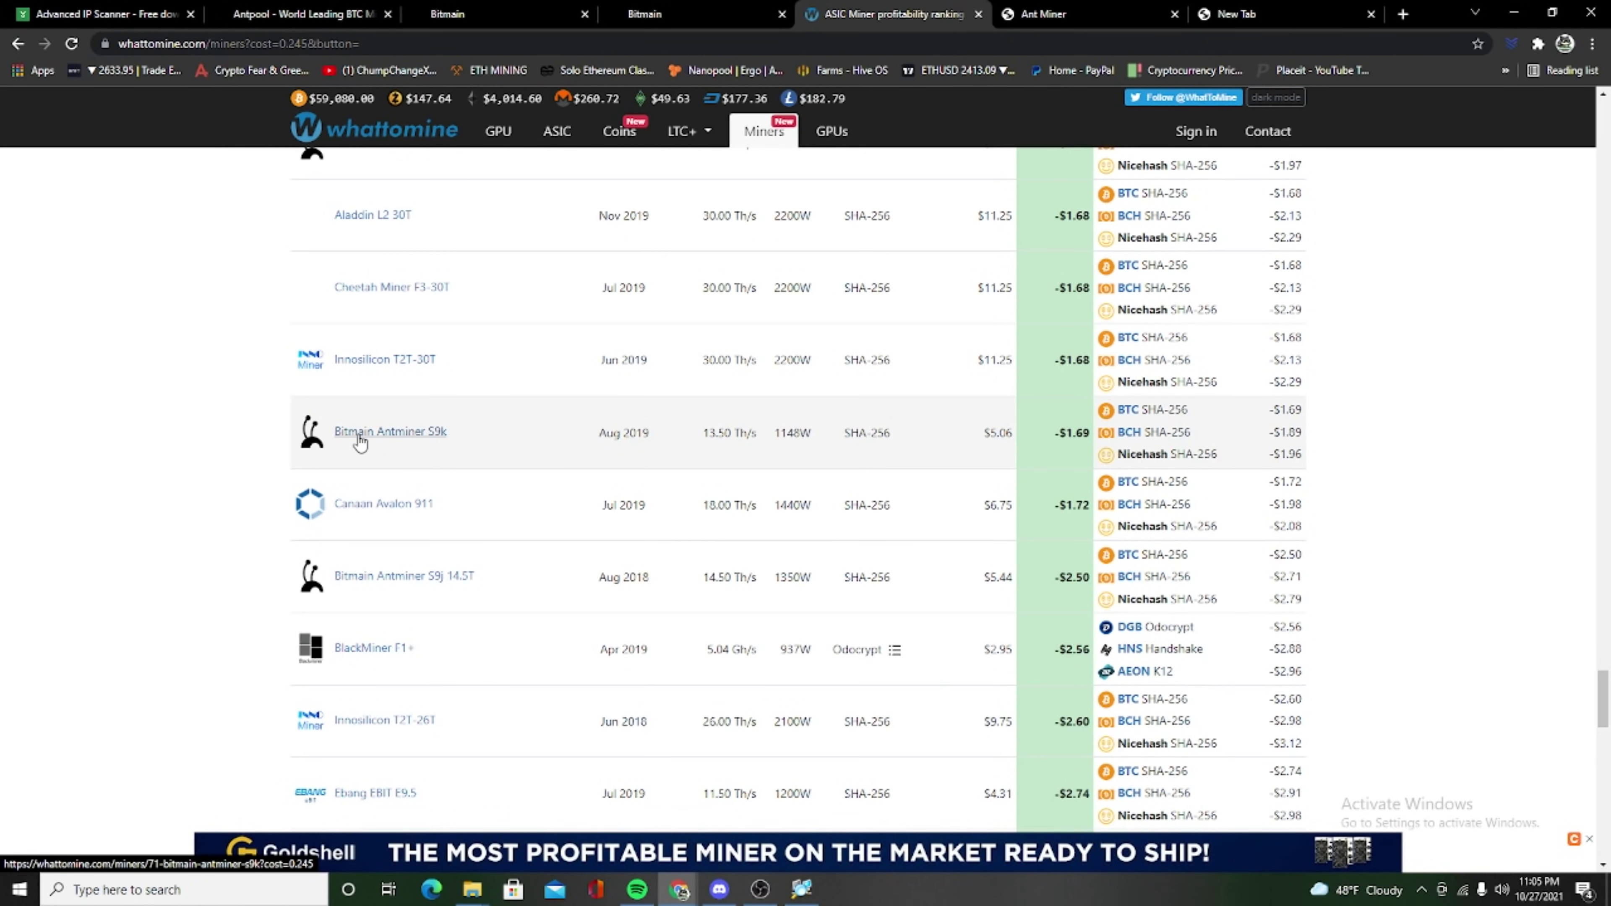
click(443, 432)
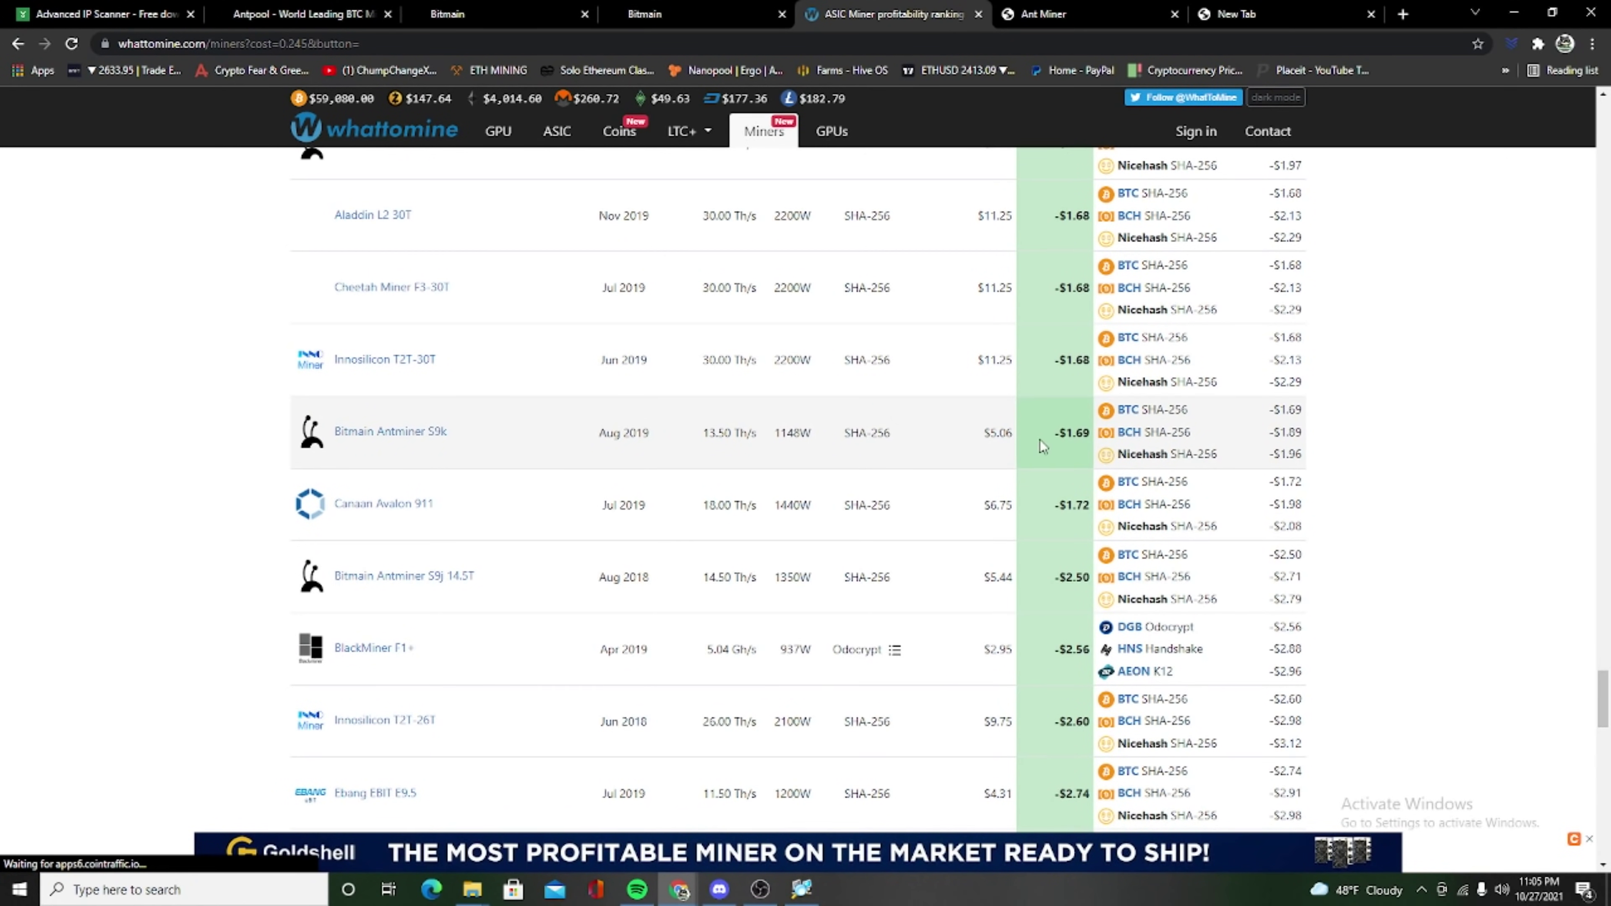